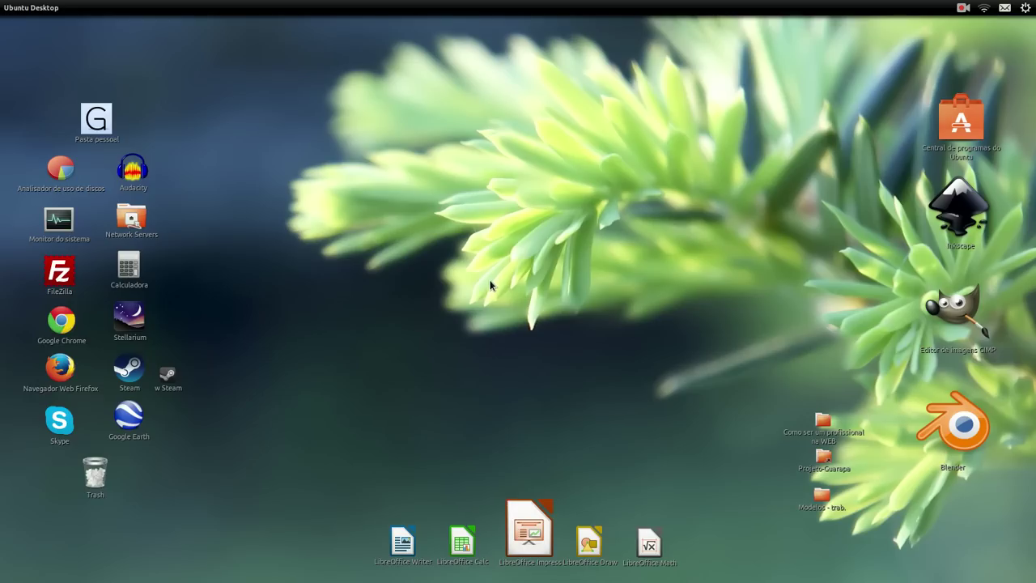
# - Open the desktop background settings and set the wallpaper to Backyard Mushrooms
pyautogui.rightClick(360, 352)
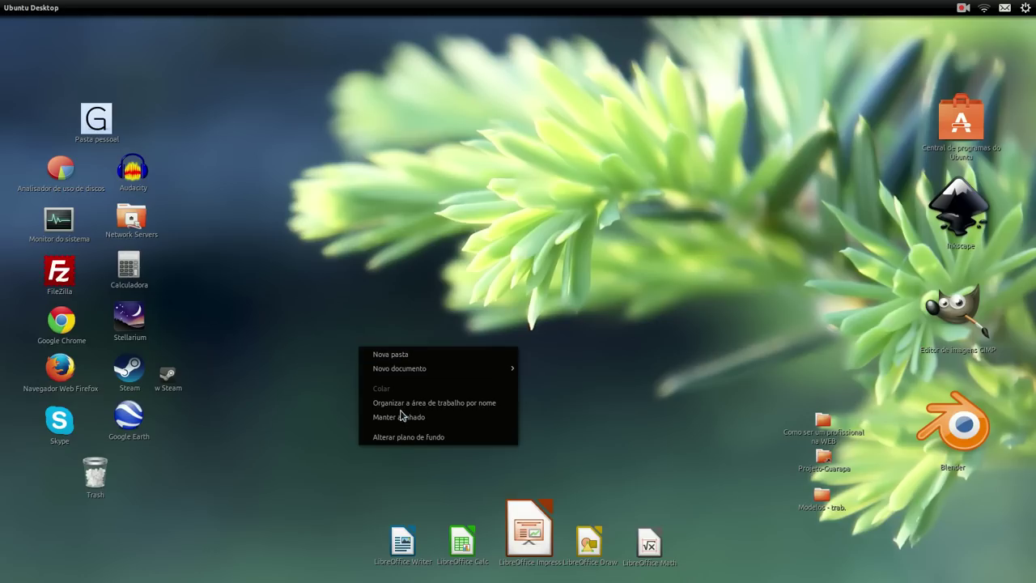
pyautogui.click(412, 437)
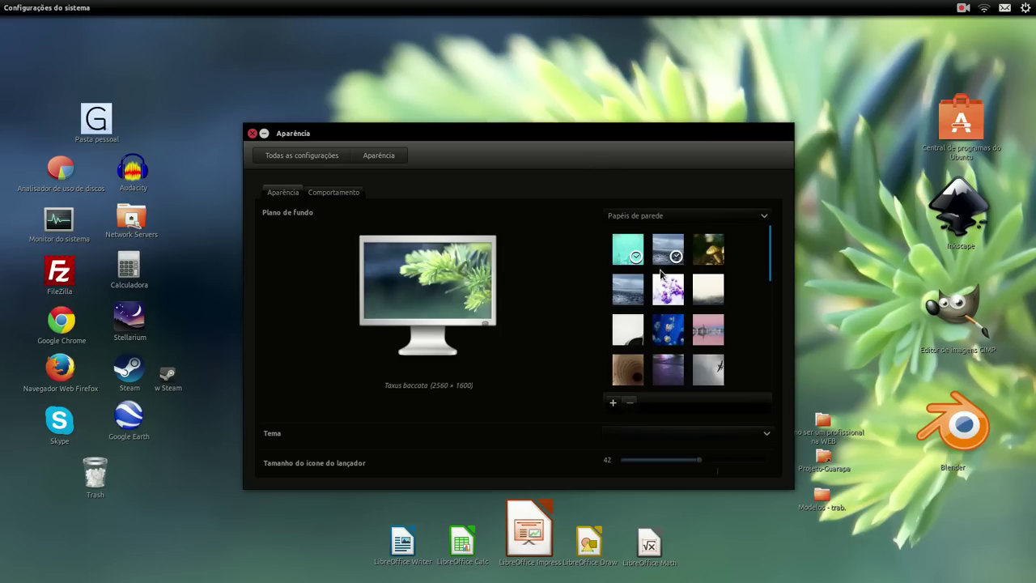
pyautogui.click(715, 258)
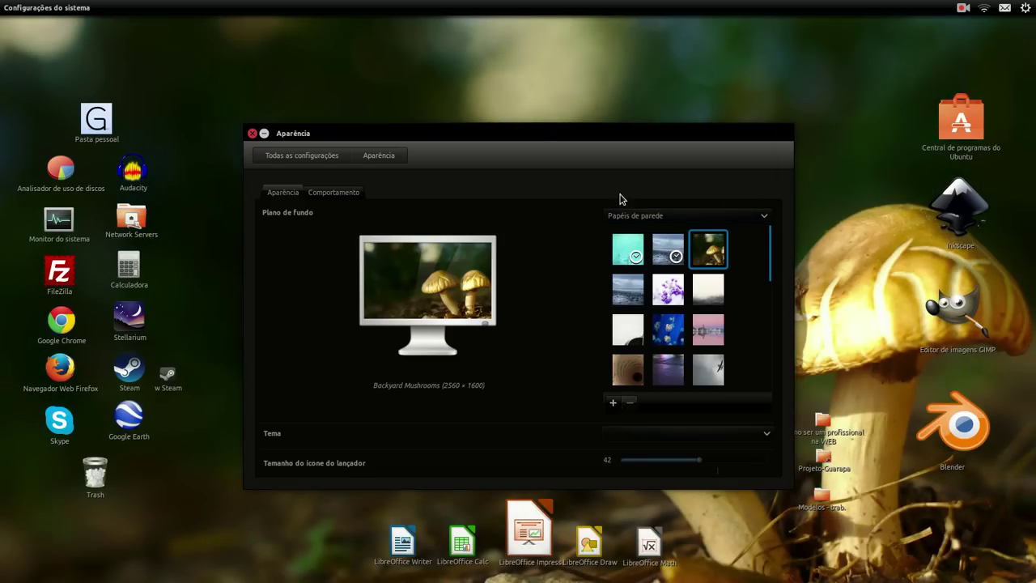
pyautogui.moveTo(537, 143); pyautogui.dragTo(561, 152)
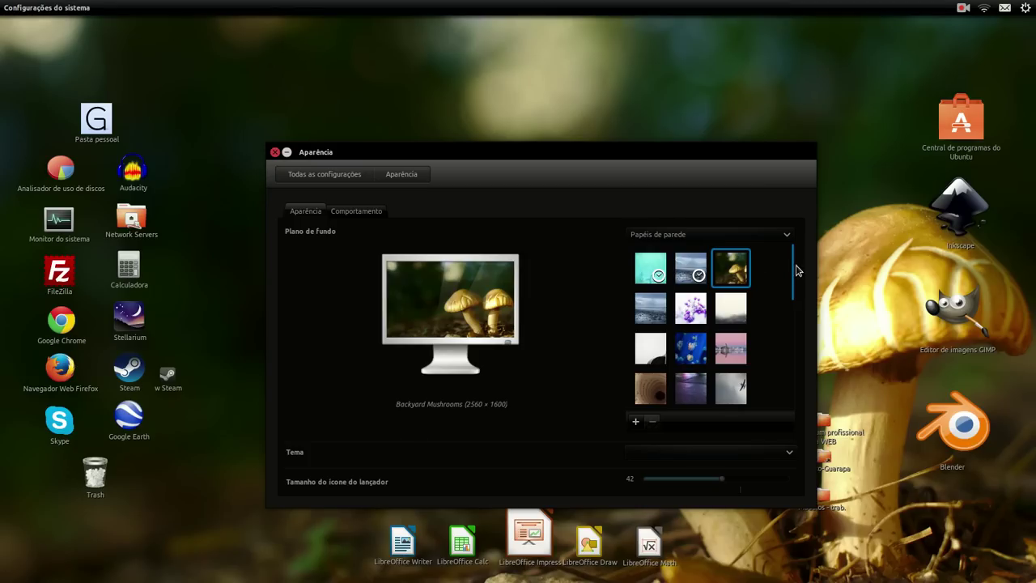
# - Change the desktop wallpaper to The City of Polen and move the settings window to uncover the desktop
pyautogui.moveTo(797, 282); pyautogui.dragTo(813, 409)
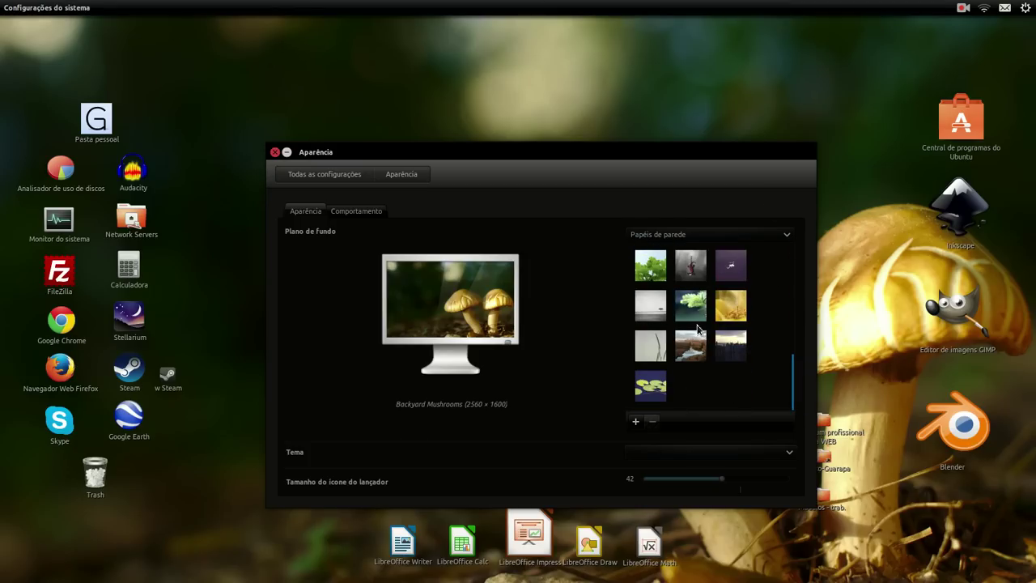
pyautogui.click(721, 318)
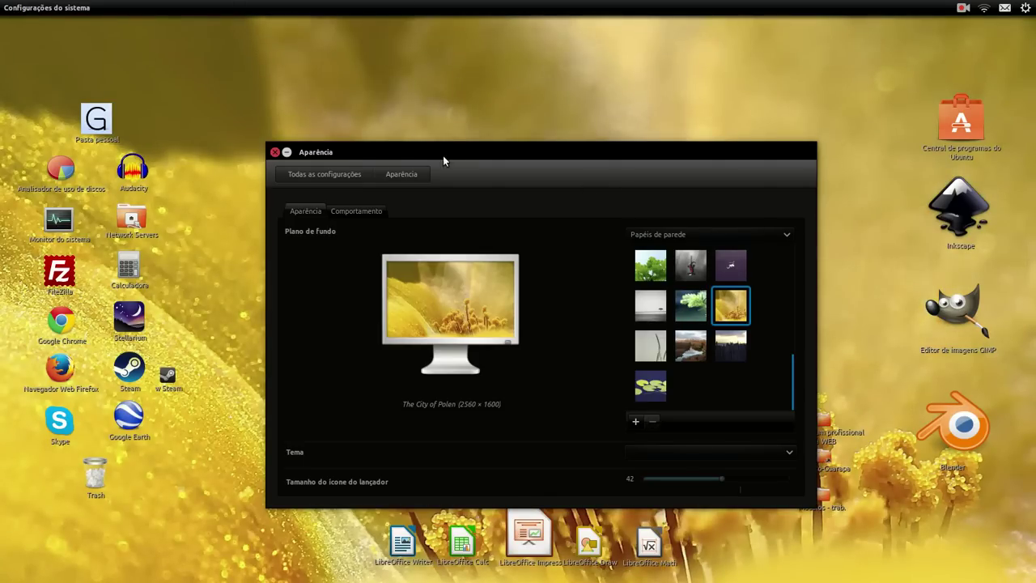
pyautogui.moveTo(443, 161); pyautogui.dragTo(410, 183)
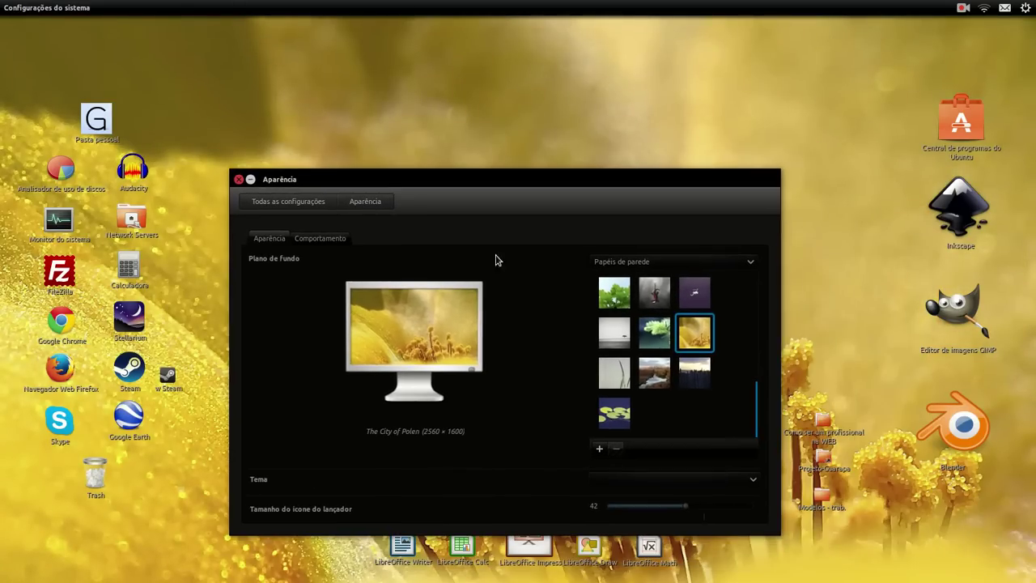
# - Set the desktop wallpaper back to Taxus baccata, browse the start of the wallpaper list and close the appearance settings
pyautogui.click(661, 341)
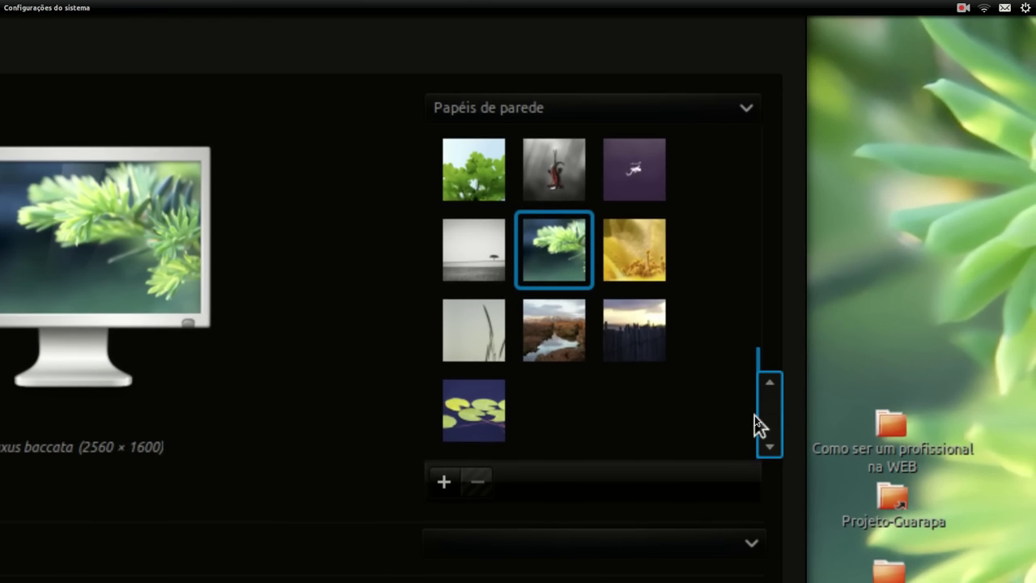
pyautogui.scroll(2, 757, 399)
pyautogui.moveTo(757, 398); pyautogui.dragTo(766, 195)
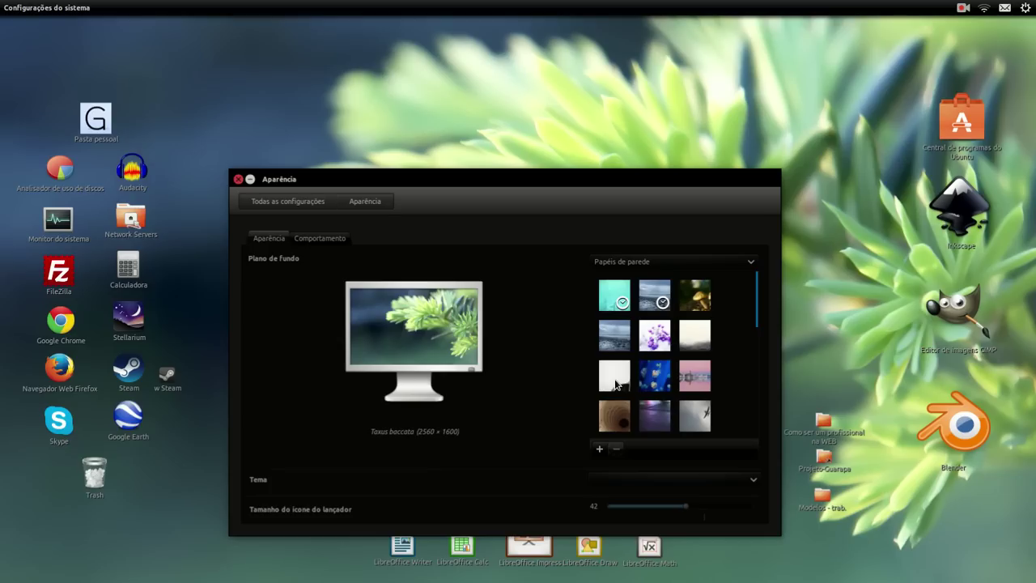
pyautogui.click(238, 179)
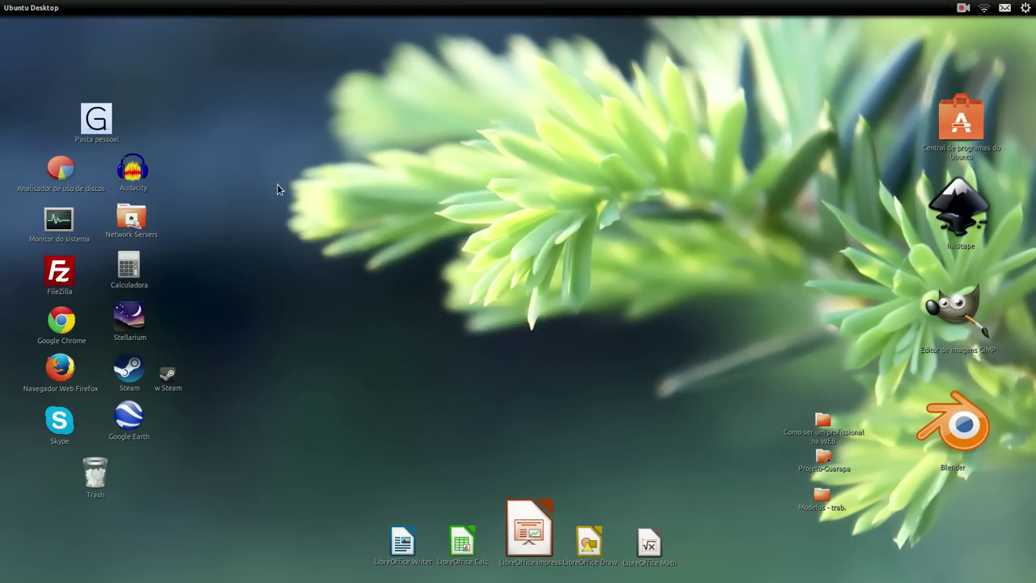
# - Search the installed applications for "central" and open Central de programas do Ubuntu
pyautogui.click(18, 34)
pyautogui.write('x')
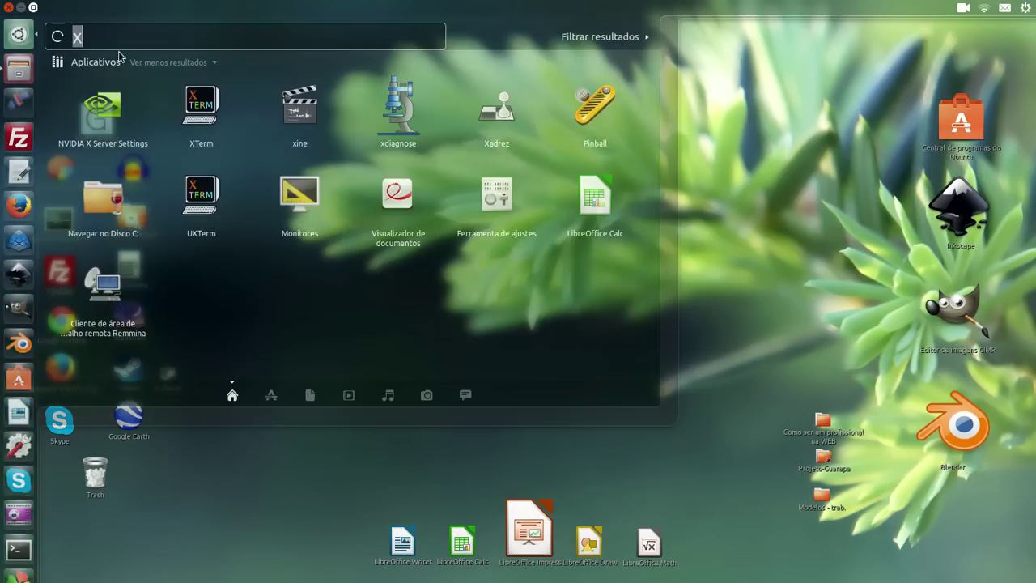
pyautogui.write('central')
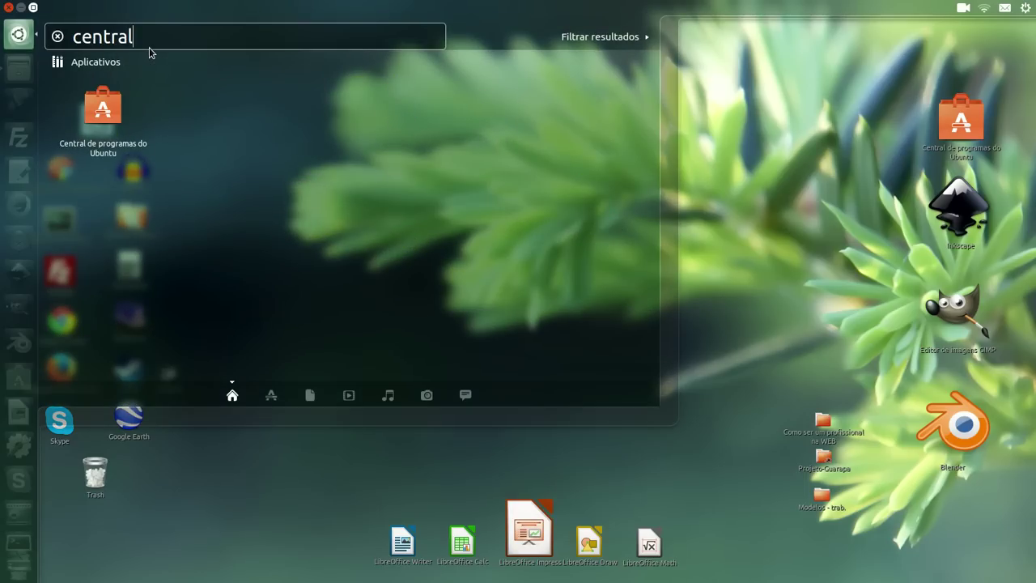
pyautogui.click(122, 118)
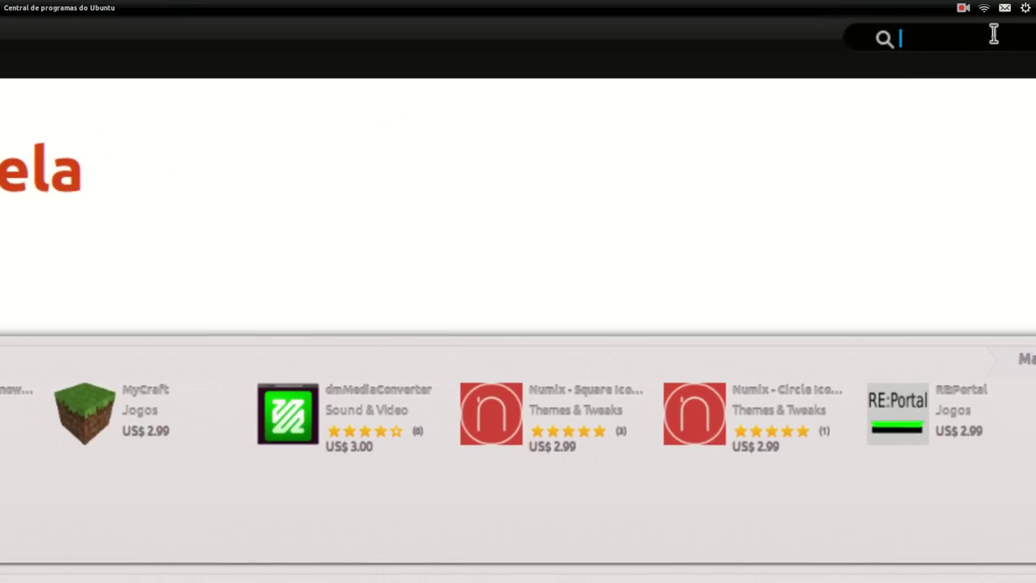
# - Search the software catalogue for "ubuntu-wallpaper" and open the details of the Ubuntu Wallpapers package
pyautogui.write('ubuntu-')
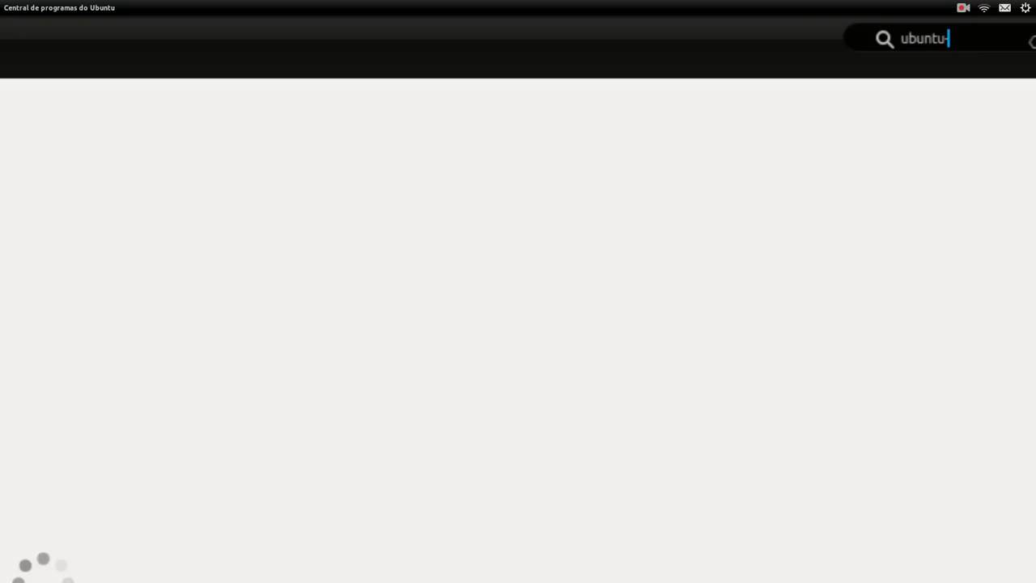
pyautogui.write('wallpaper')
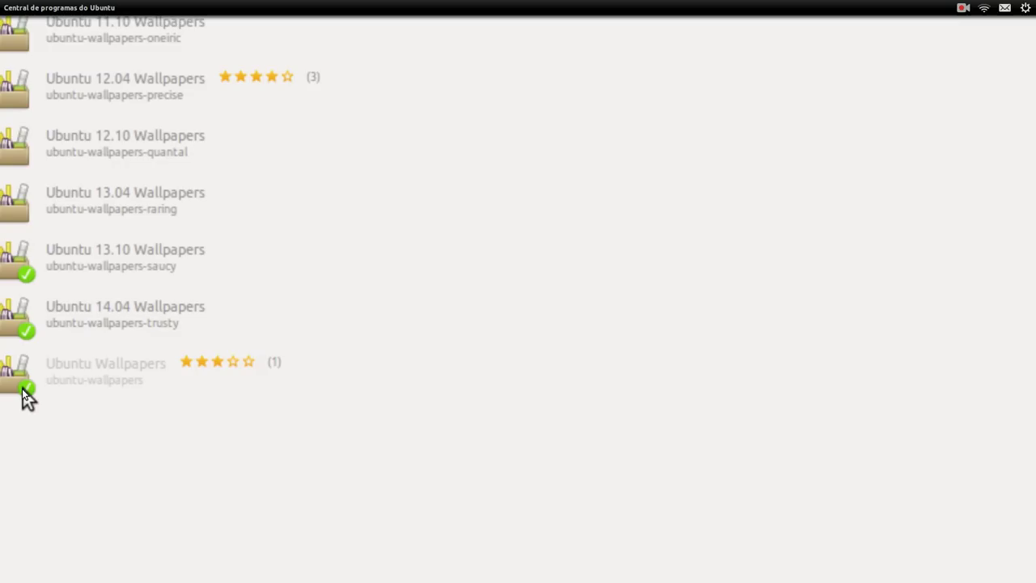
pyautogui.click(132, 378)
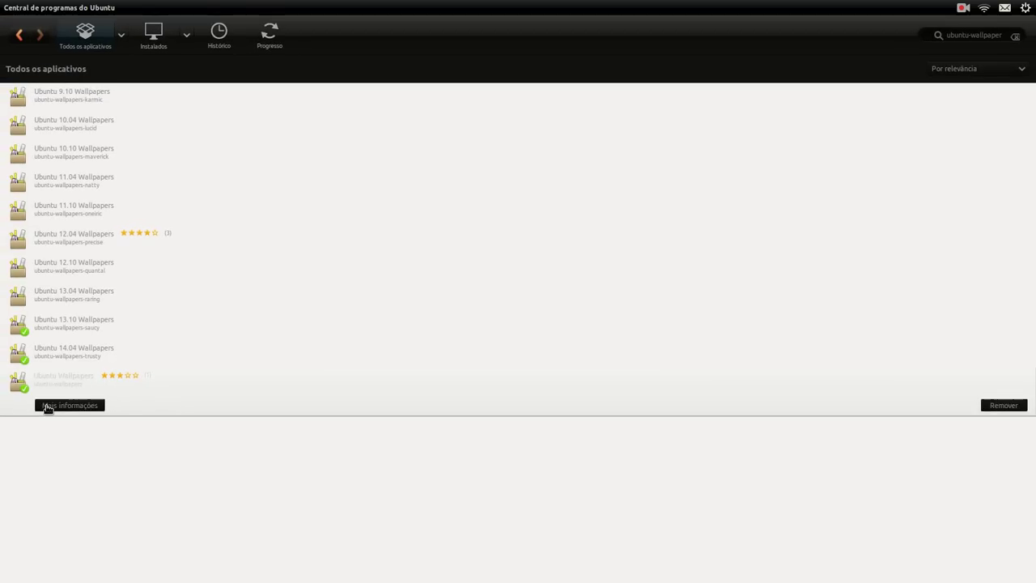
pyautogui.click(47, 407)
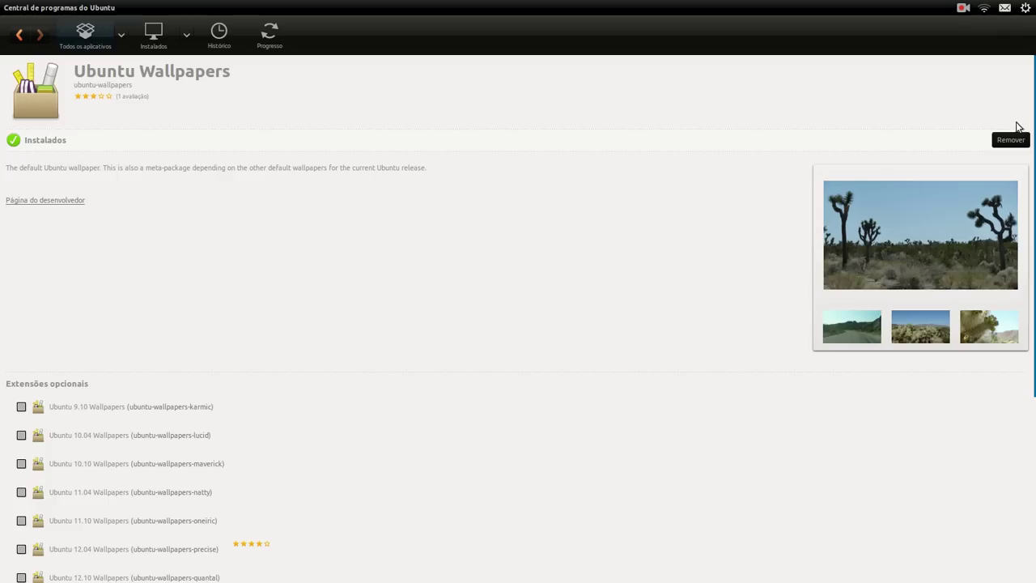
# - Select the optional wallpaper extensions from Ubuntu 13.04 (raring) back to Ubuntu 9.10 (karmic)
pyautogui.moveTo(1027, 127); pyautogui.dragTo(1027, 275)
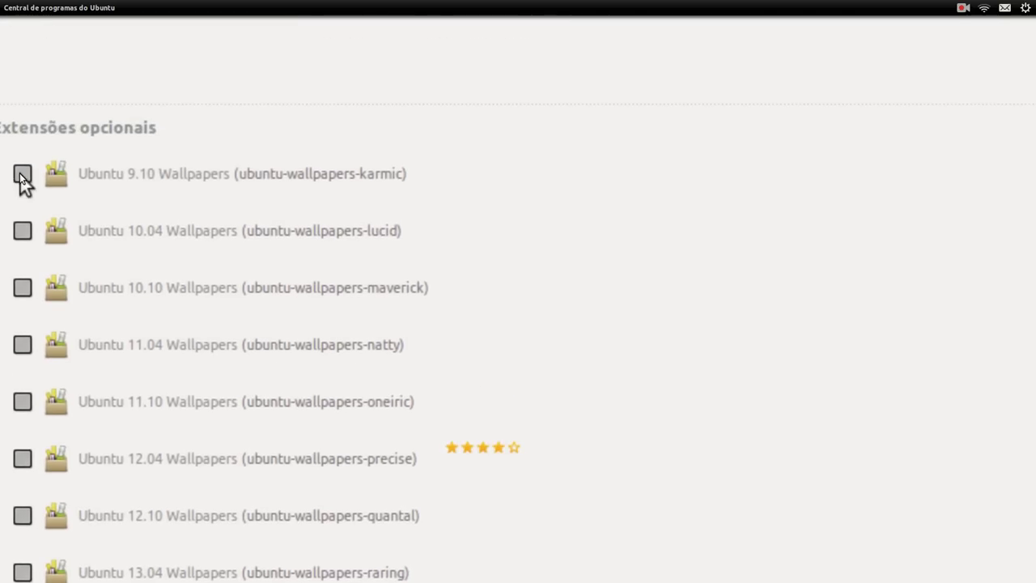
pyautogui.scroll(-5, 53, 152)
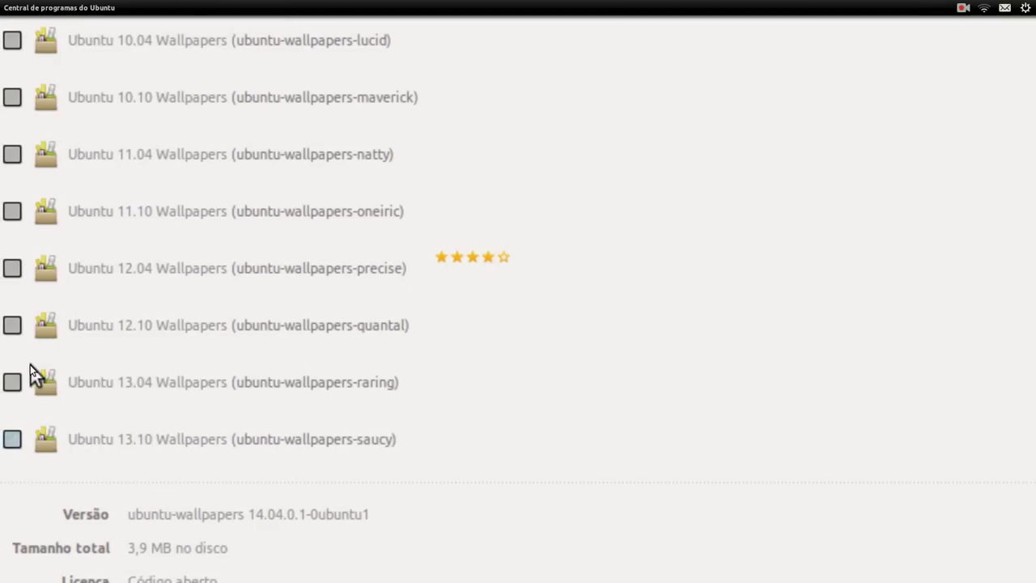
pyautogui.click(21, 371)
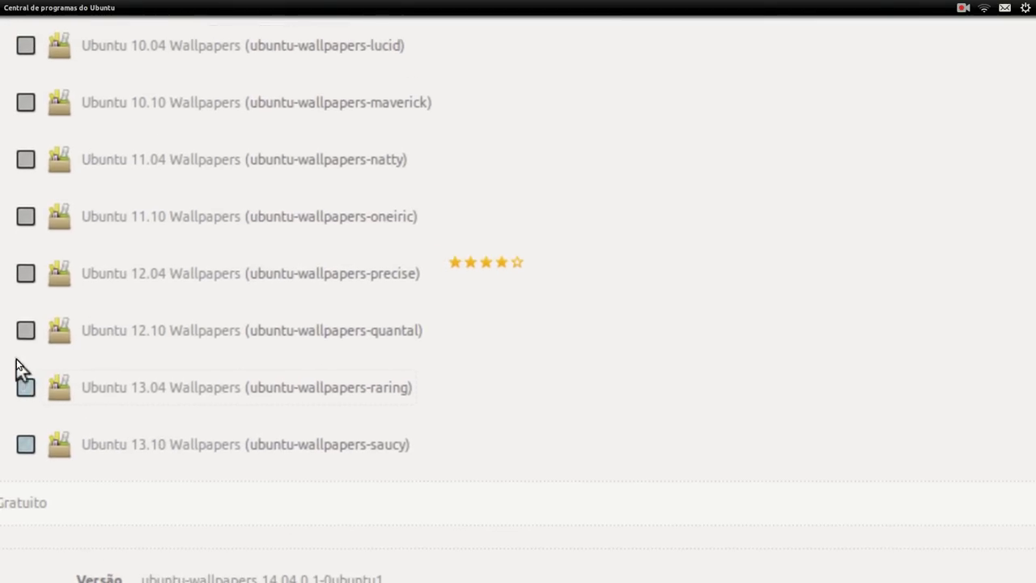
pyautogui.click(20, 348)
pyautogui.click(21, 321)
pyautogui.click(22, 292)
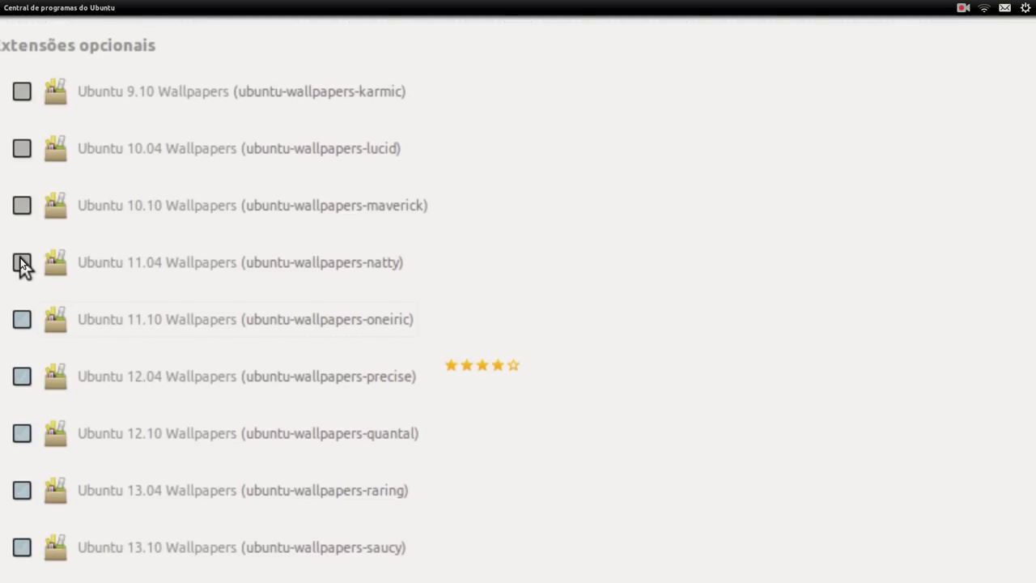
pyautogui.click(20, 262)
pyautogui.click(22, 234)
pyautogui.click(21, 206)
pyautogui.click(21, 171)
# - Apply the extension changes and authorise the installation with the account password
pyautogui.scroll(-5, 23, 239)
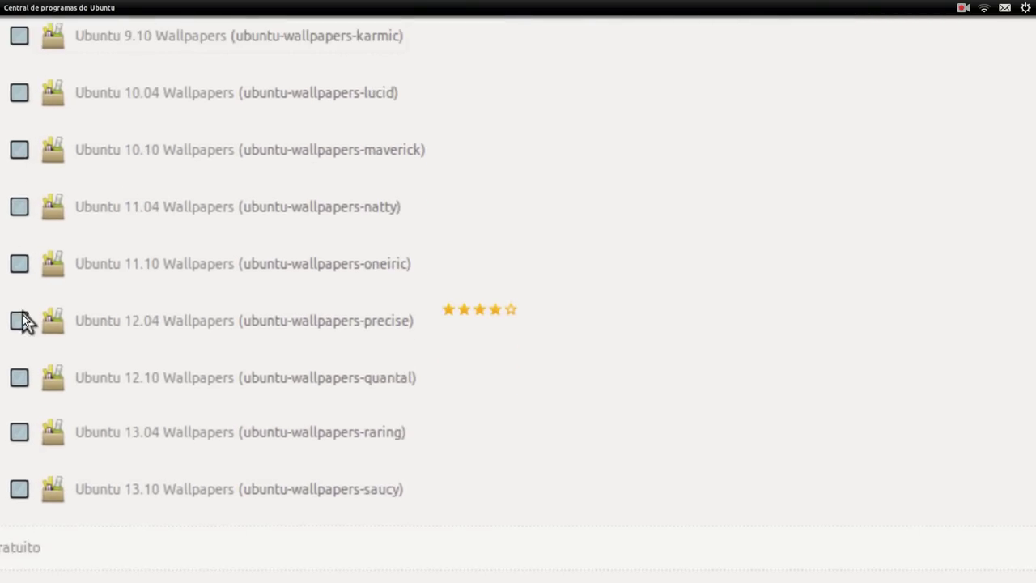
pyautogui.scroll(-3, 26, 392)
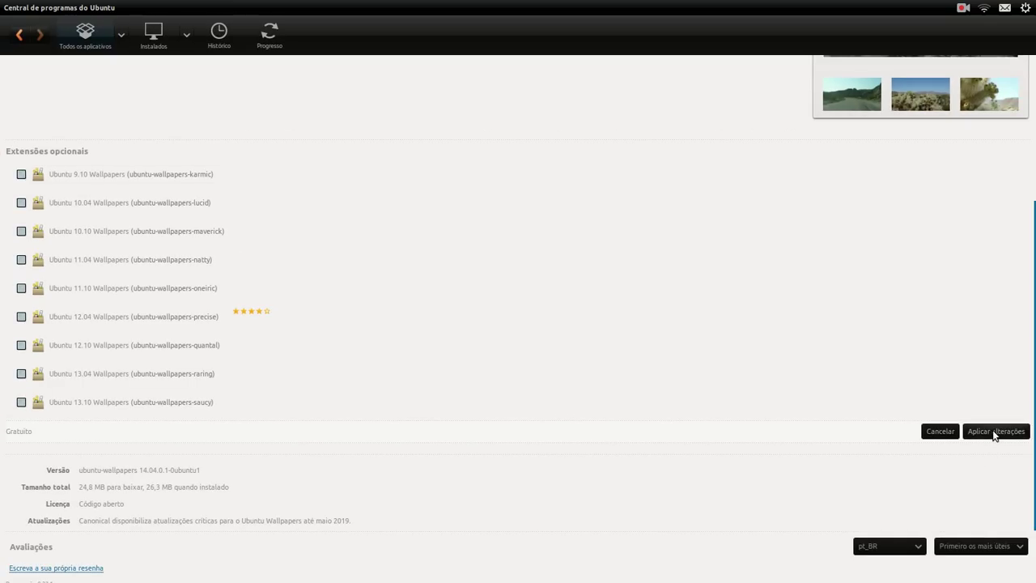
pyautogui.click(995, 433)
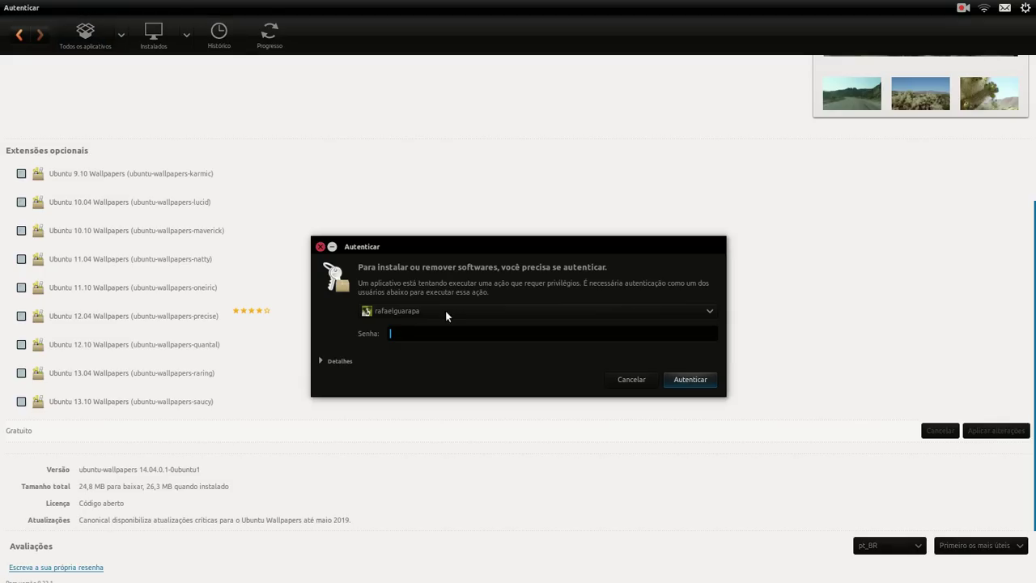
pyautogui.write('•••••')
pyautogui.click(683, 379)
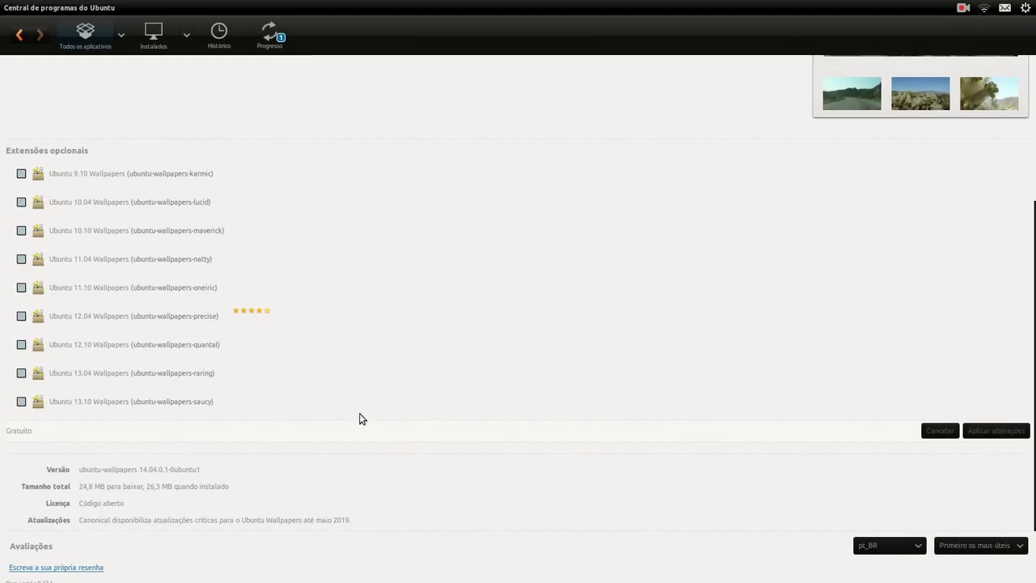
# - Check the download progress of the ubuntu-wallpapers installation and return to the desktop
pyautogui.scroll(4, 316, 360)
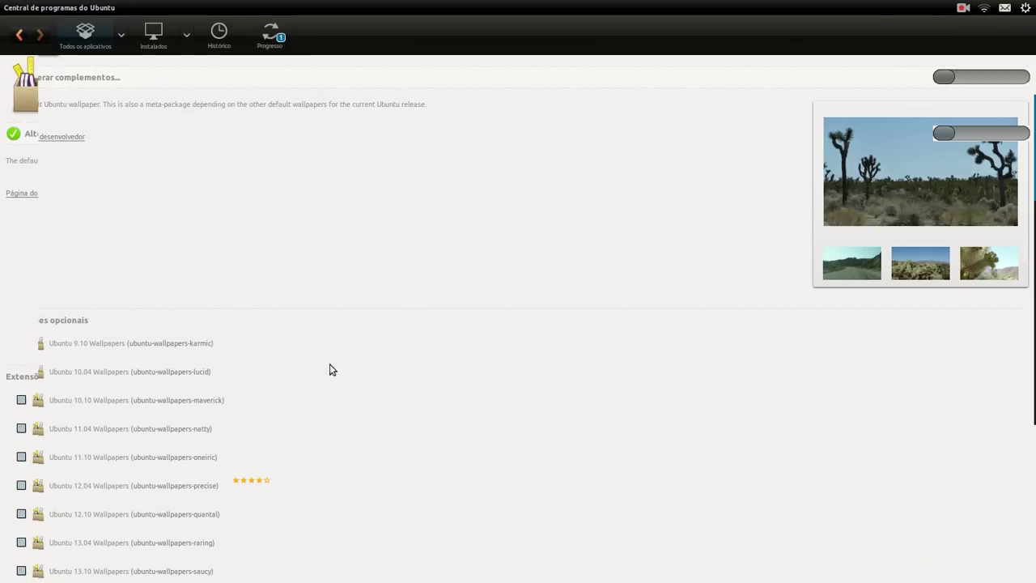
pyautogui.scroll(-6, 330, 370)
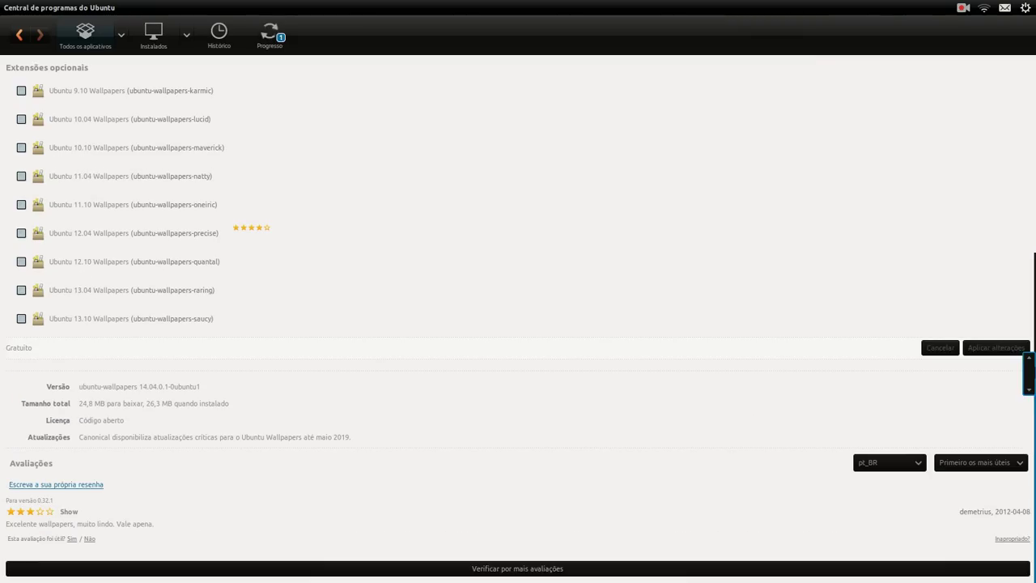
pyautogui.scroll(8, 955, 160)
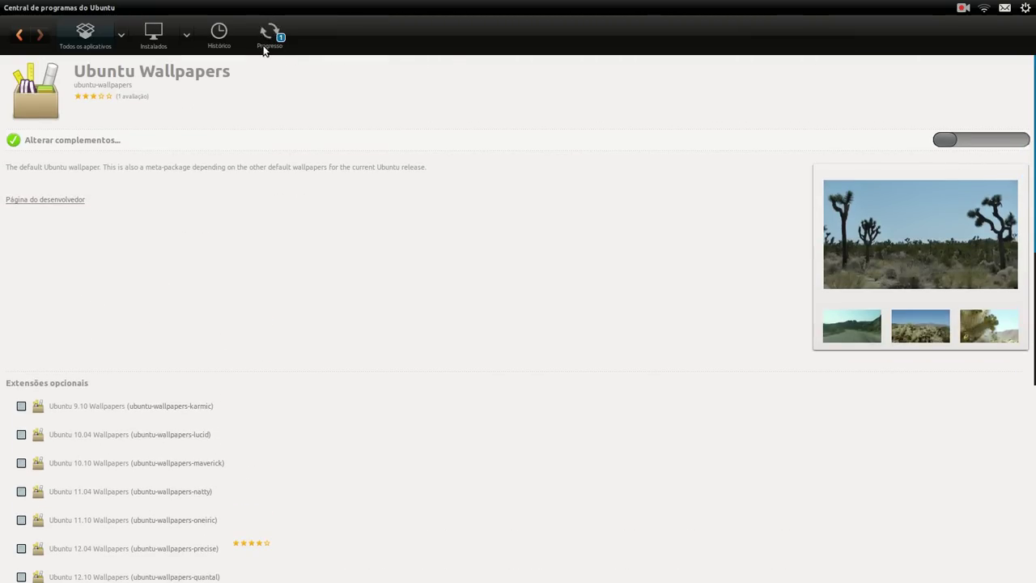
pyautogui.click(267, 44)
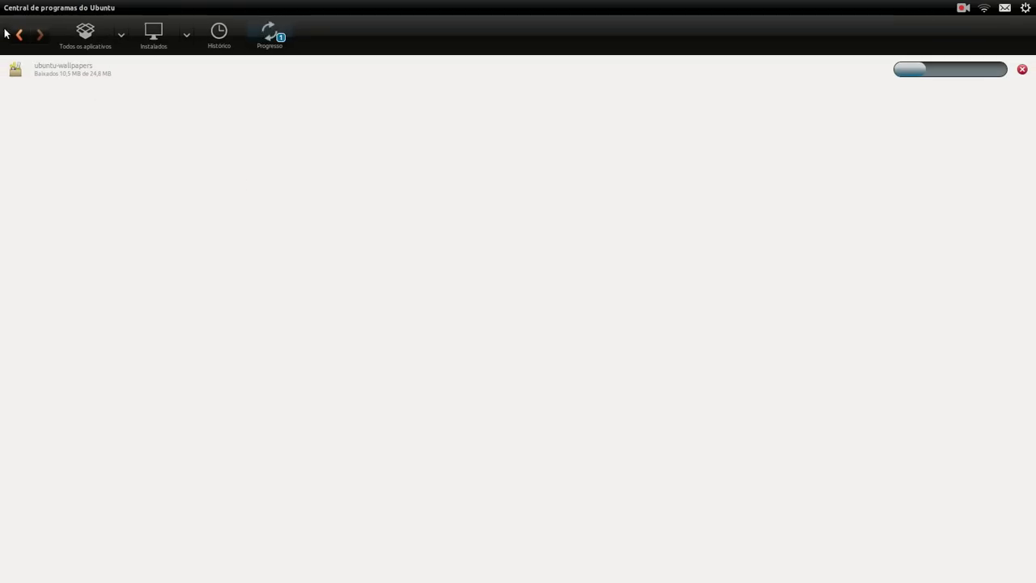
pyautogui.click(18, 7)
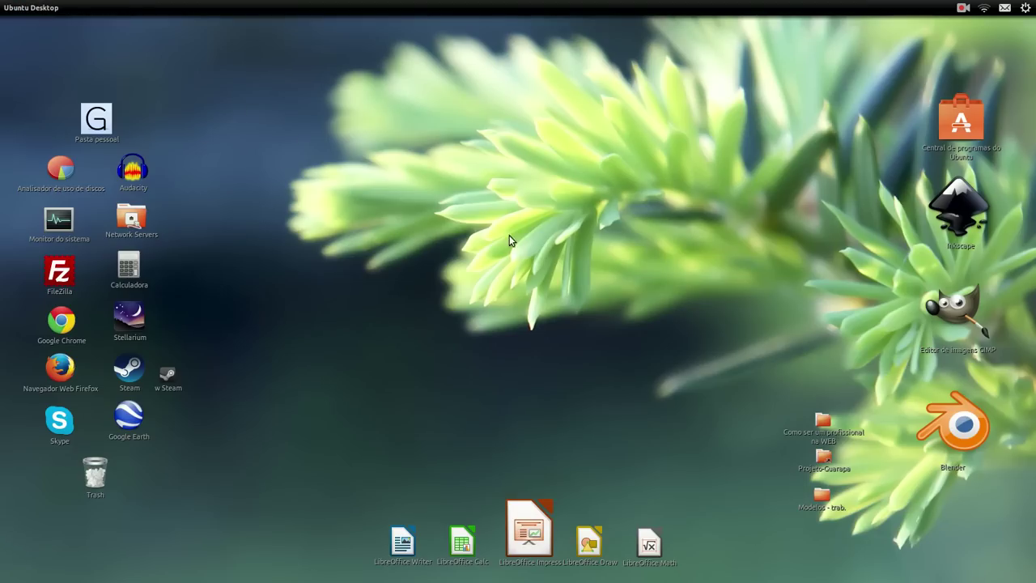
# - Reopen the desktop background settings to check the available wallpapers, and close them
pyautogui.rightClick(445, 225)
pyautogui.click(492, 314)
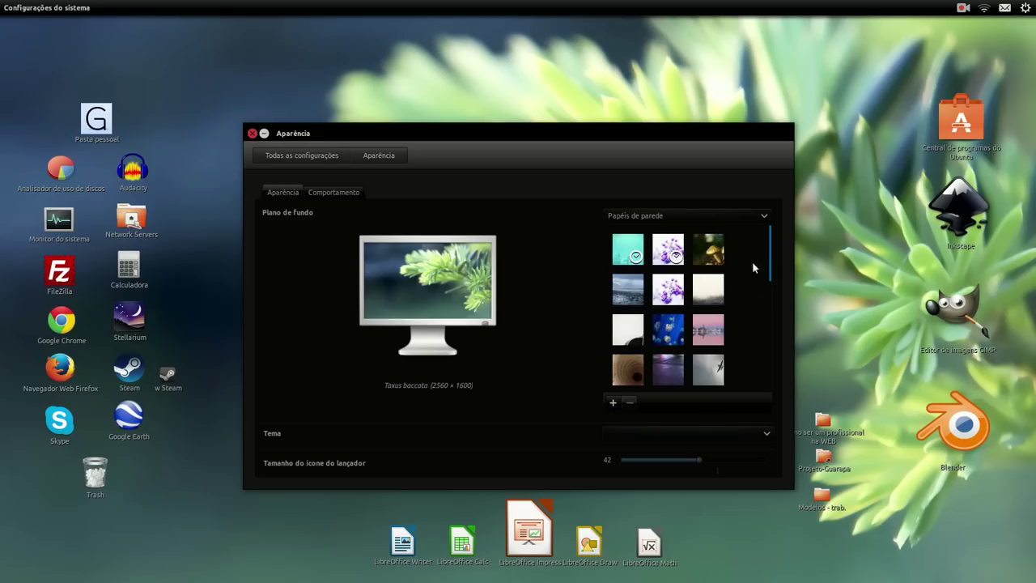
pyautogui.click(252, 133)
# - Open the file manager and go from the computer's root folder to /usr/share
pyautogui.moveTo(16, 93)
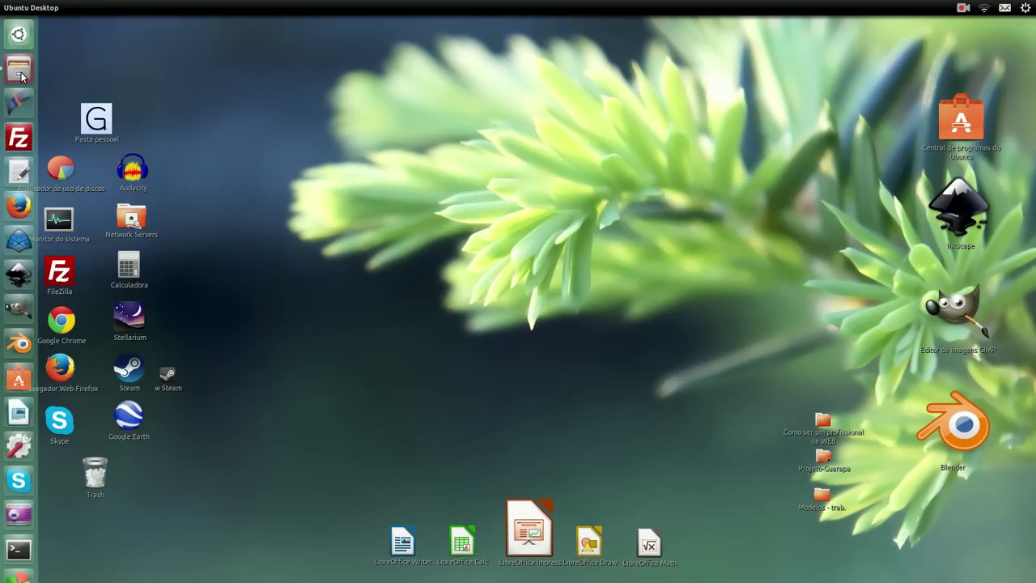
pyautogui.click(19, 71)
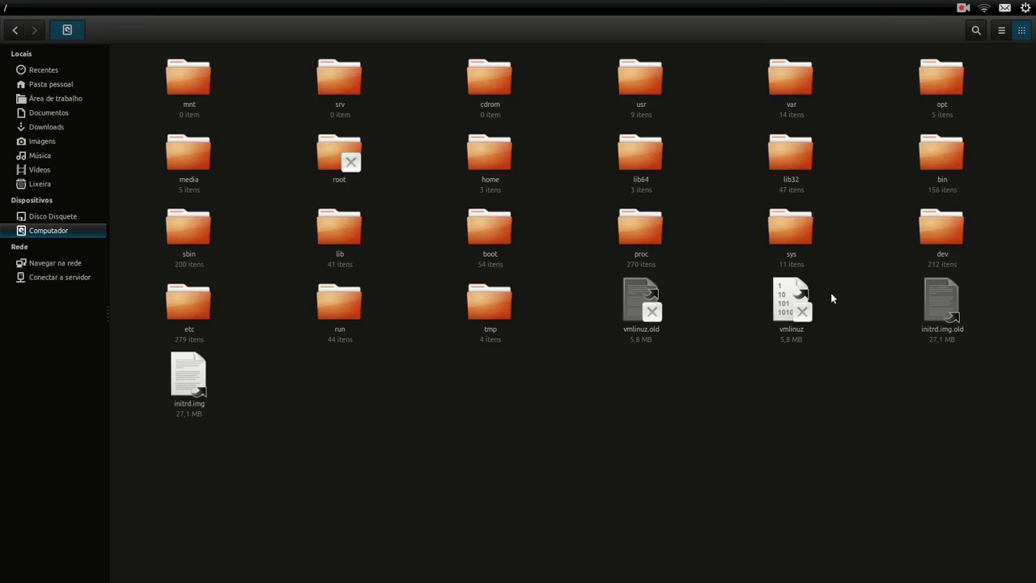
pyautogui.click(189, 87)
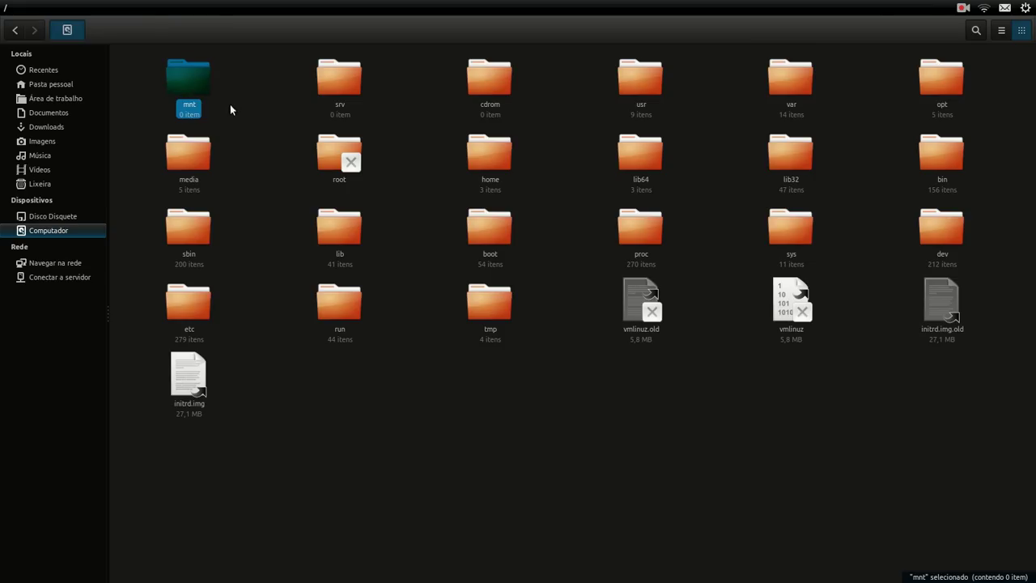
pyautogui.write('u')
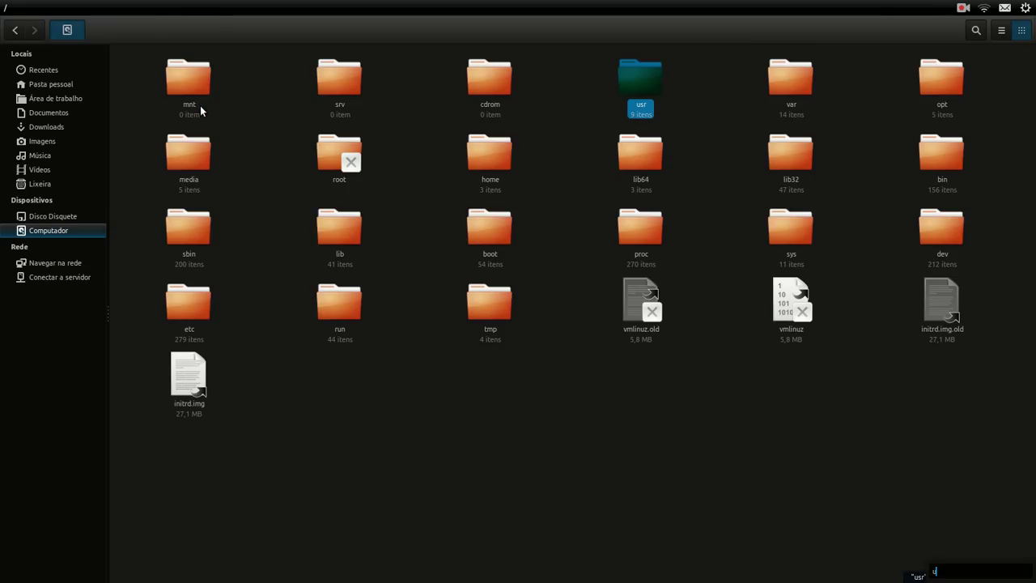
pyautogui.doubleClick(642, 84)
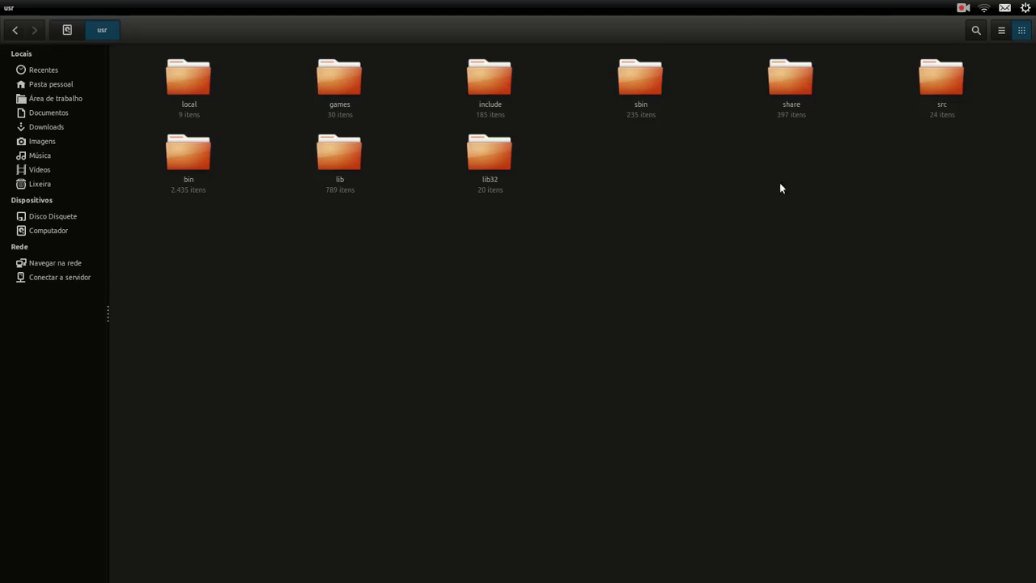
pyautogui.doubleClick(791, 85)
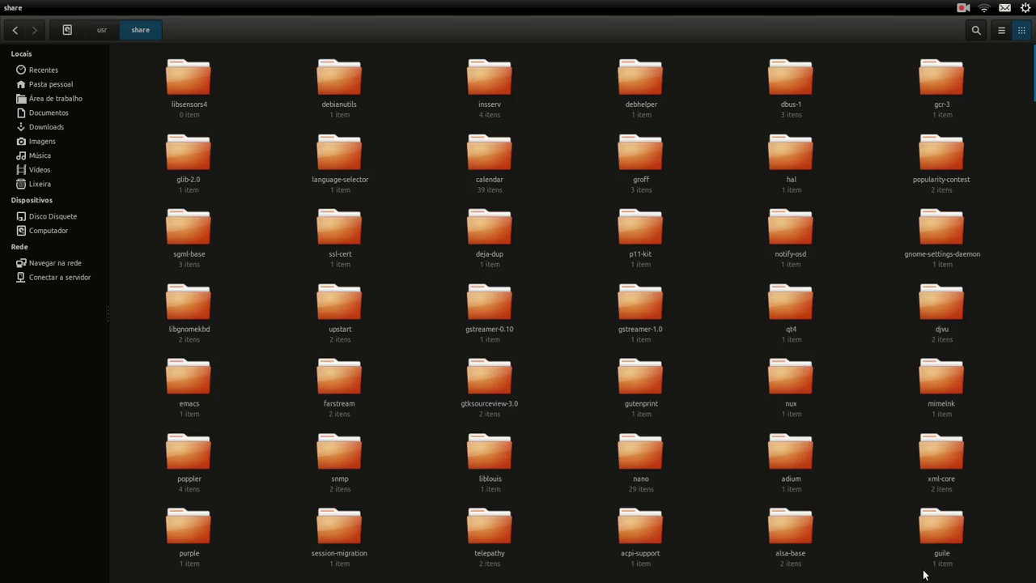
# - Locate the backgrounds folder inside /usr/share and open it
pyautogui.write('b')
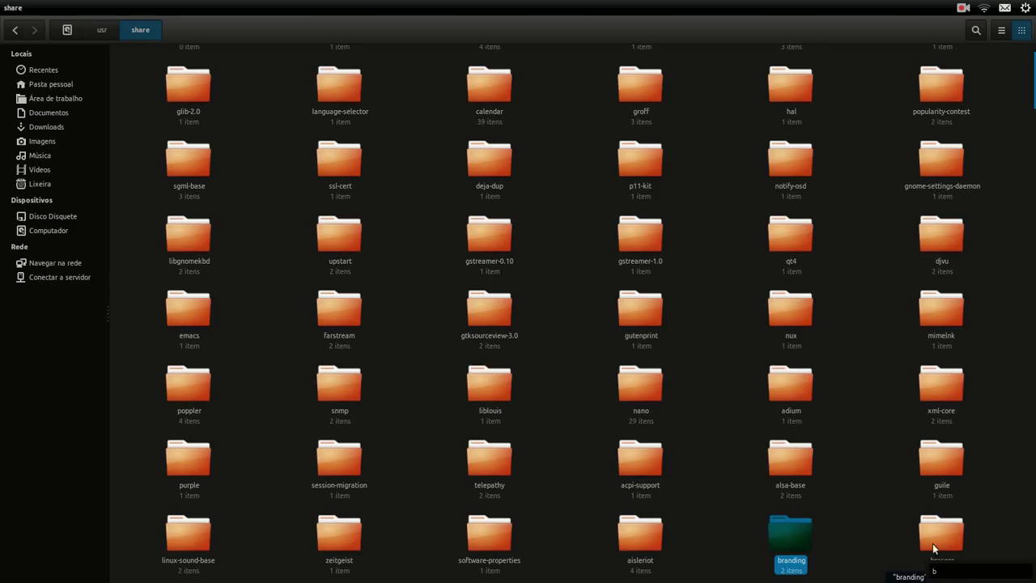
pyautogui.write('ac')
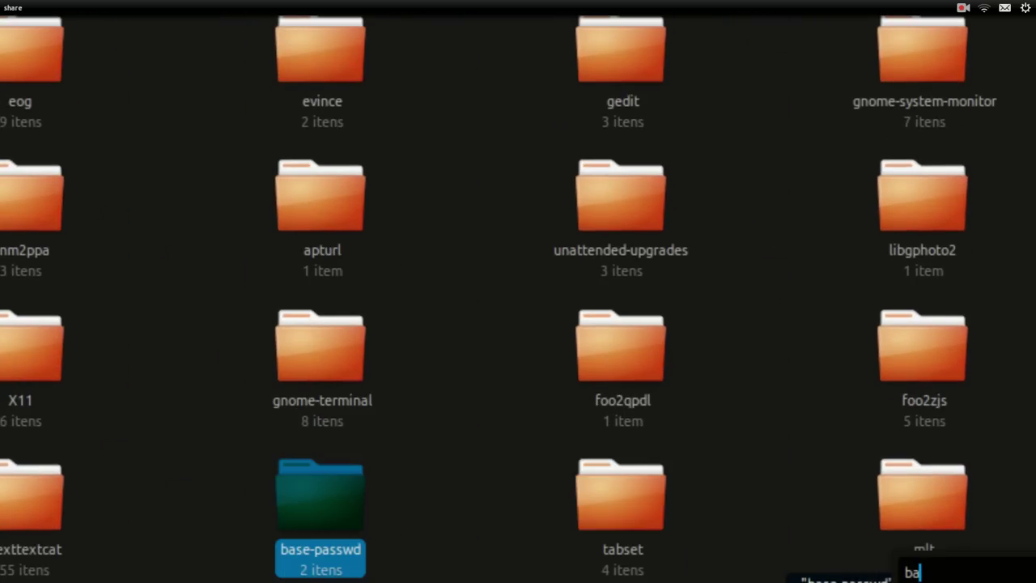
pyautogui.write('kg')
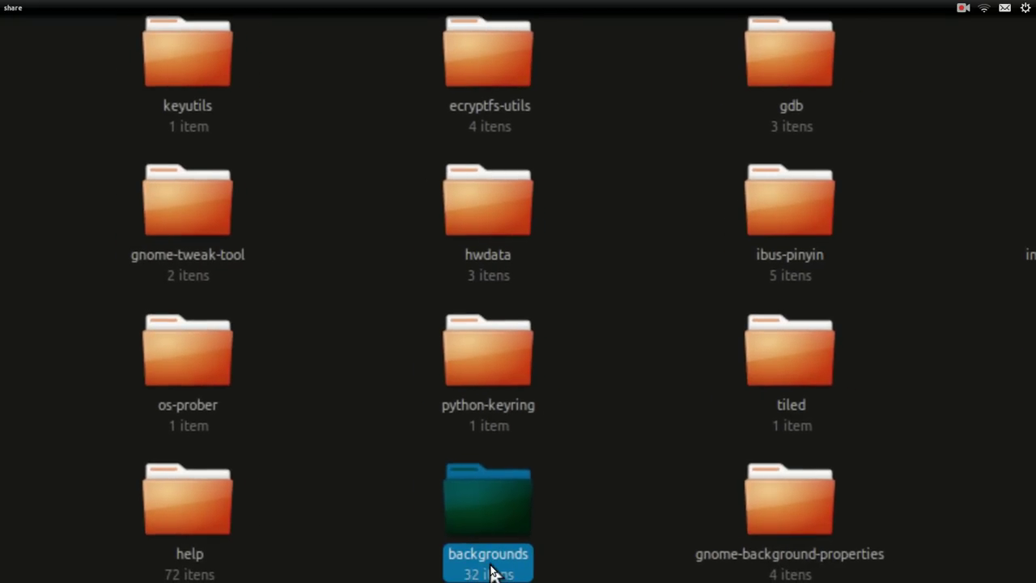
pyautogui.press('super+minus')
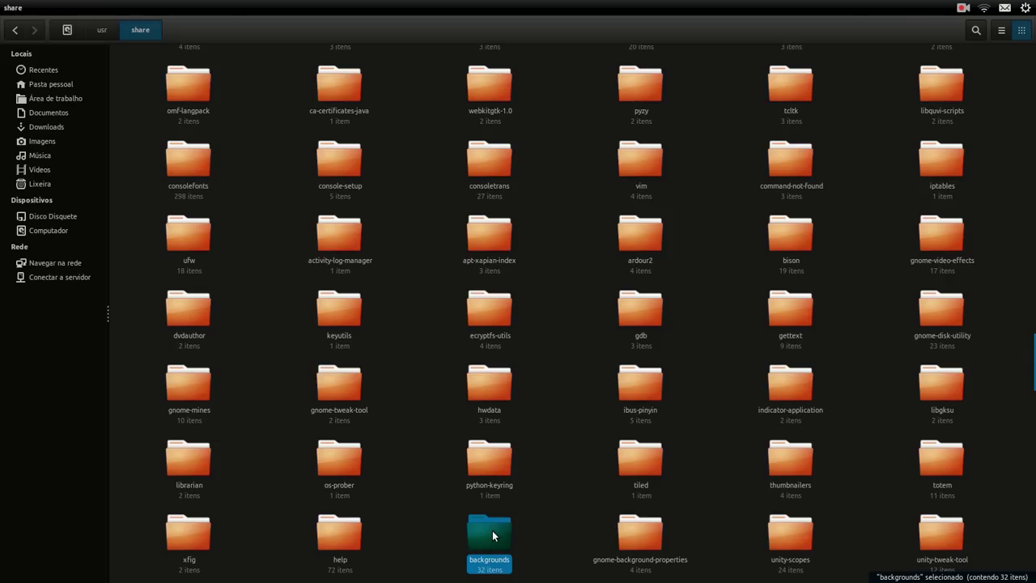
pyautogui.doubleClick(491, 530)
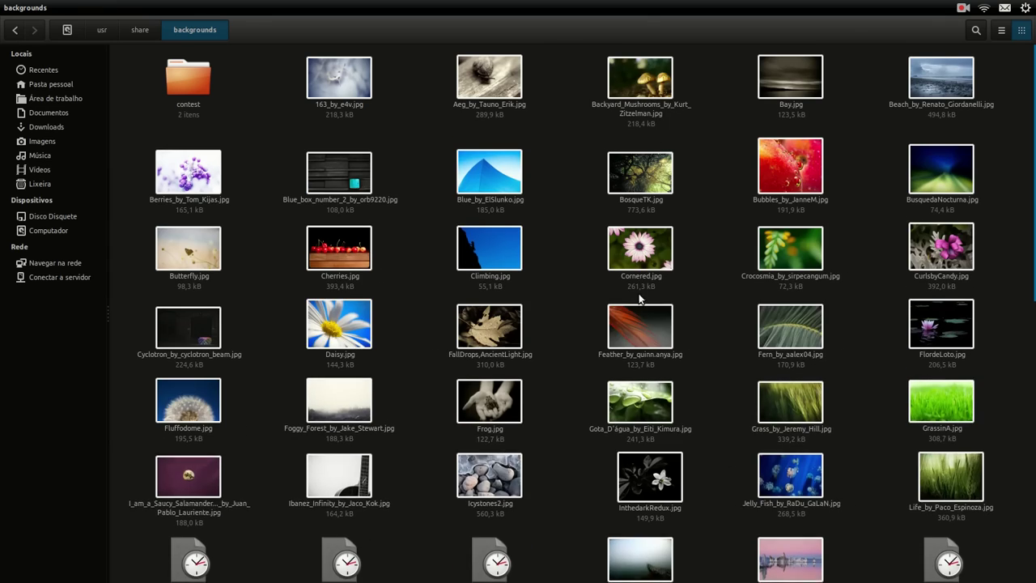
# - Look through the wallpaper images in the backgrounds folder and view the file options for the Winter Fog image
pyautogui.moveTo(2, 323)
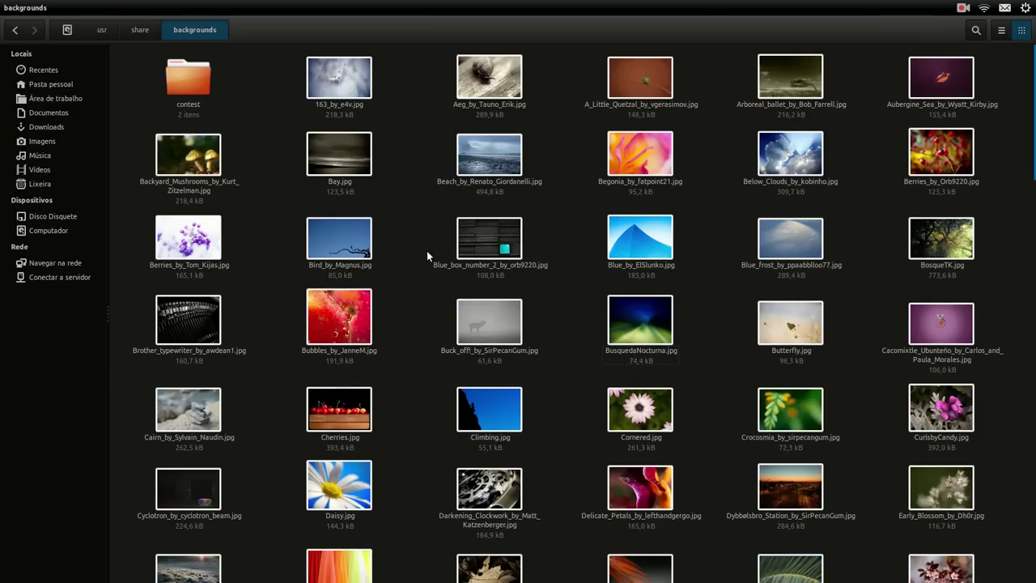
pyautogui.scroll(-5, 418, 275)
pyautogui.scroll(-15, 415, 298)
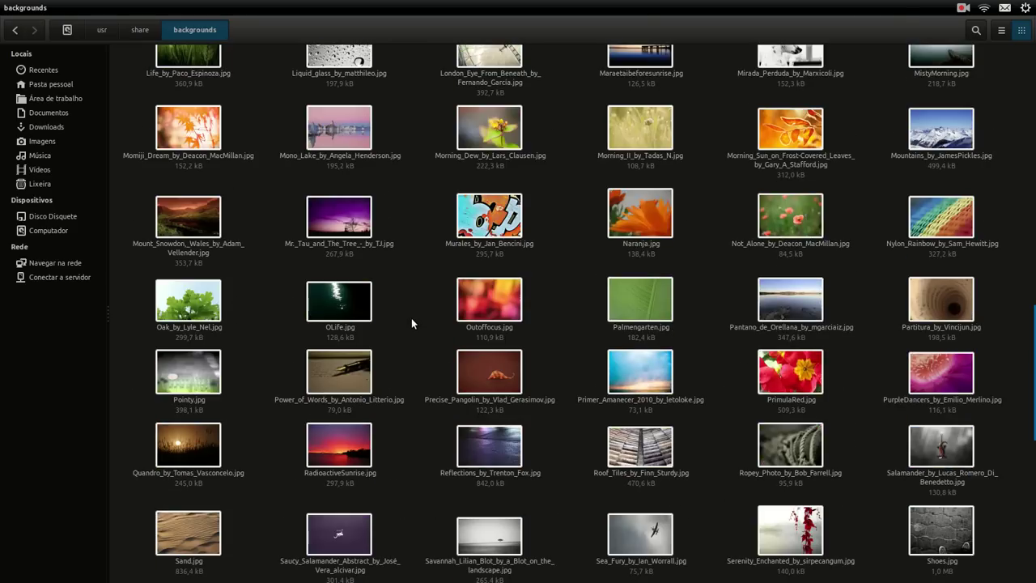
pyautogui.scroll(-2, 418, 328)
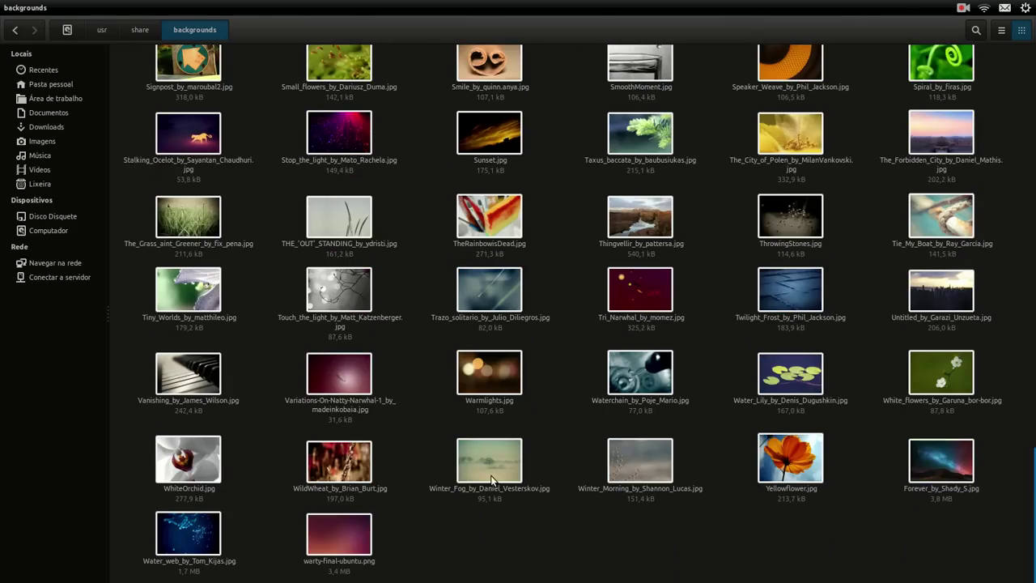
pyautogui.rightClick(474, 462)
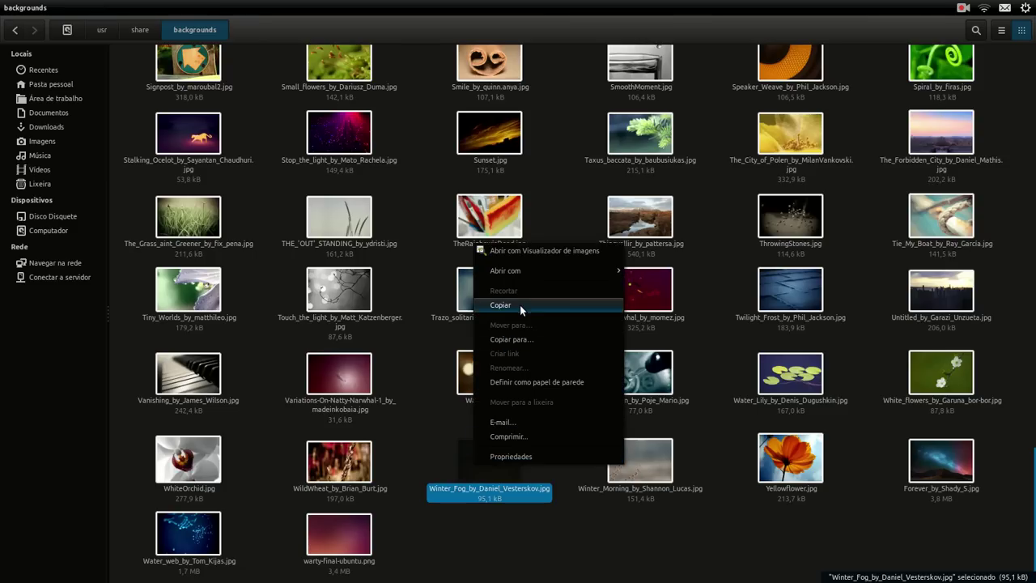
pyautogui.click(519, 562)
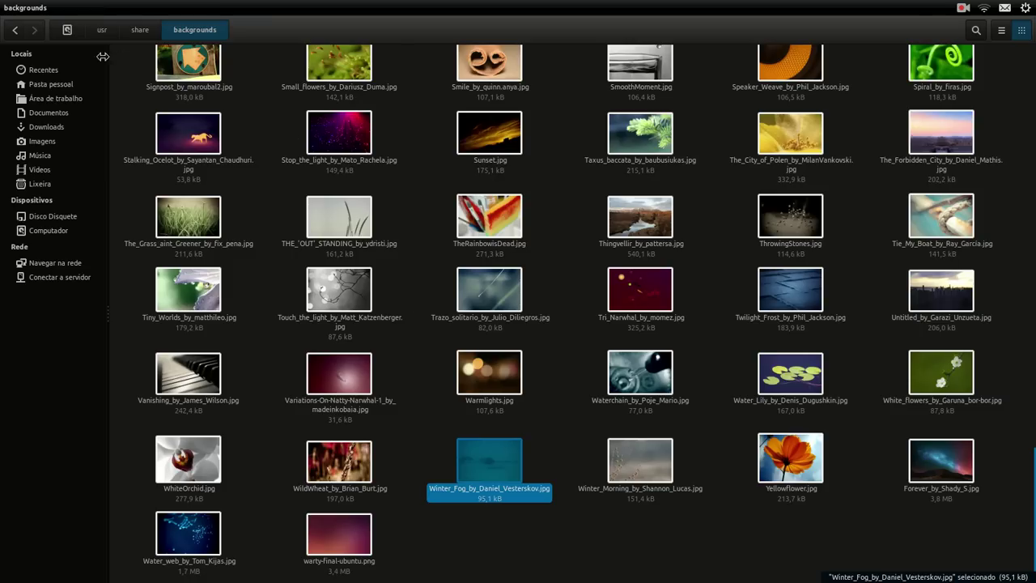
# - Return to the computer's root folder and retrace the path to /usr/share/backgrounds
pyautogui.click(58, 230)
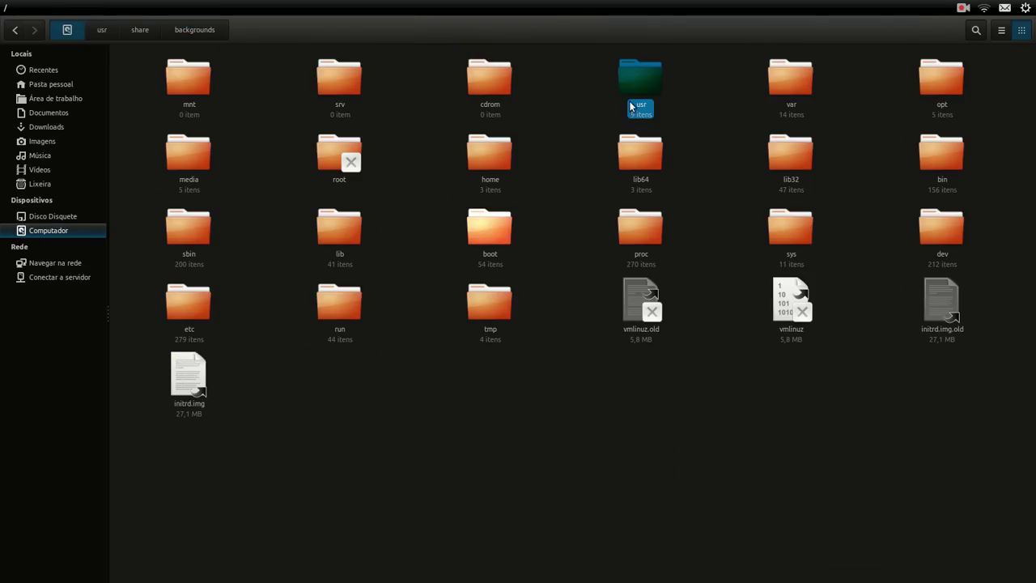
pyautogui.doubleClick(639, 81)
pyautogui.doubleClick(795, 90)
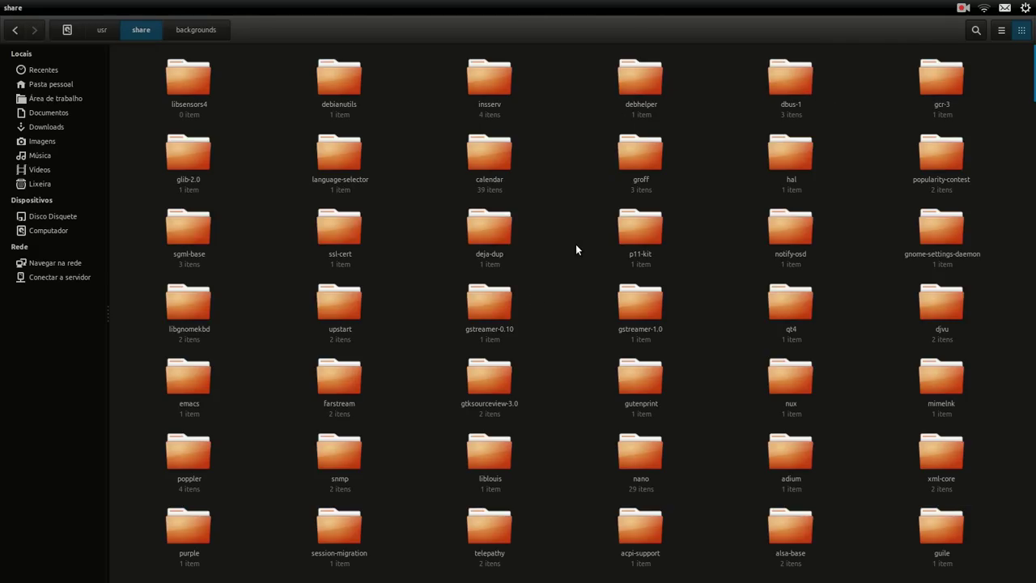
pyautogui.write('back')
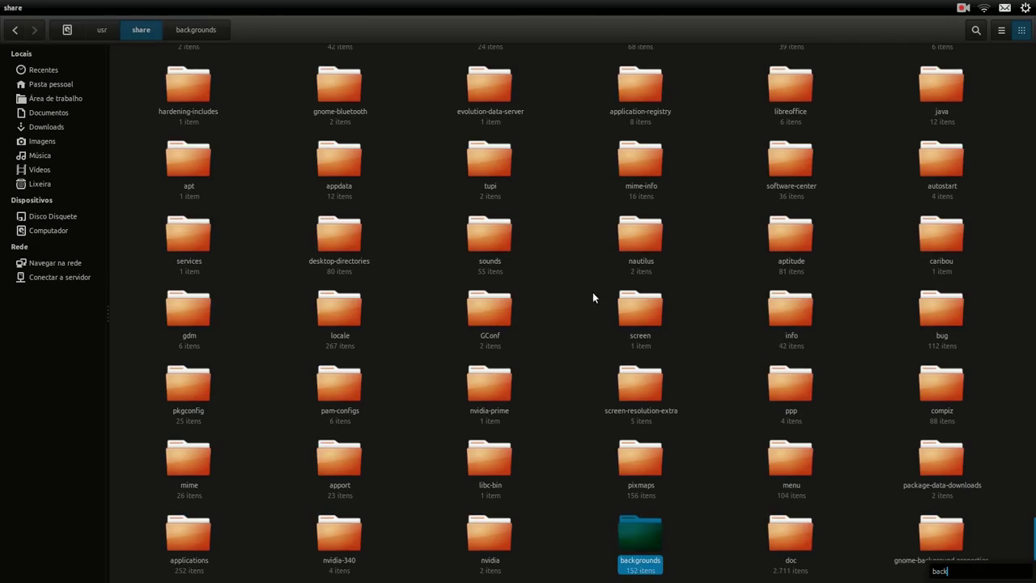
pyautogui.doubleClick(659, 531)
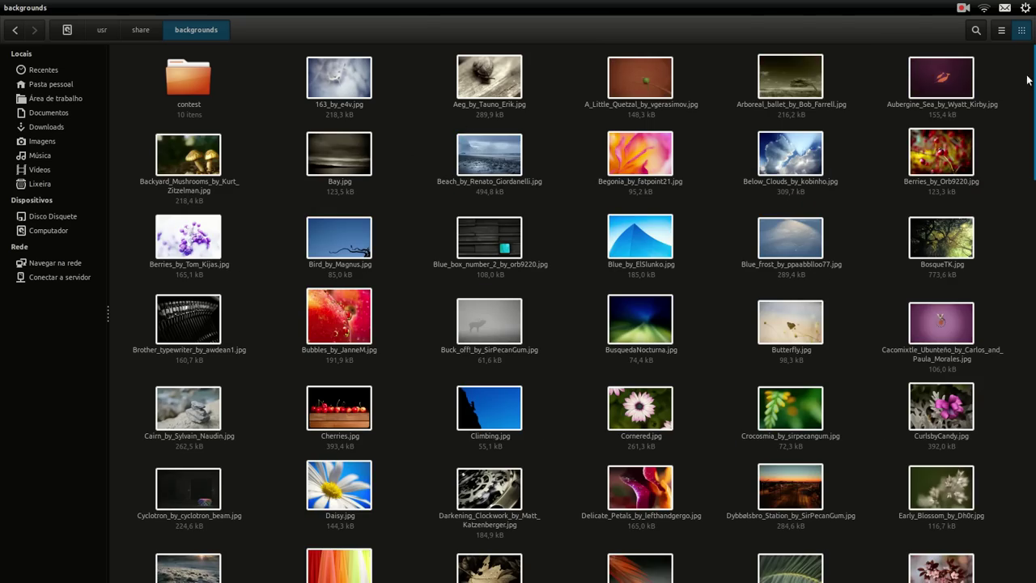
# - Browse the backgrounds folder to its end and minimise the file manager
pyautogui.scroll(-20, 1023, 135)
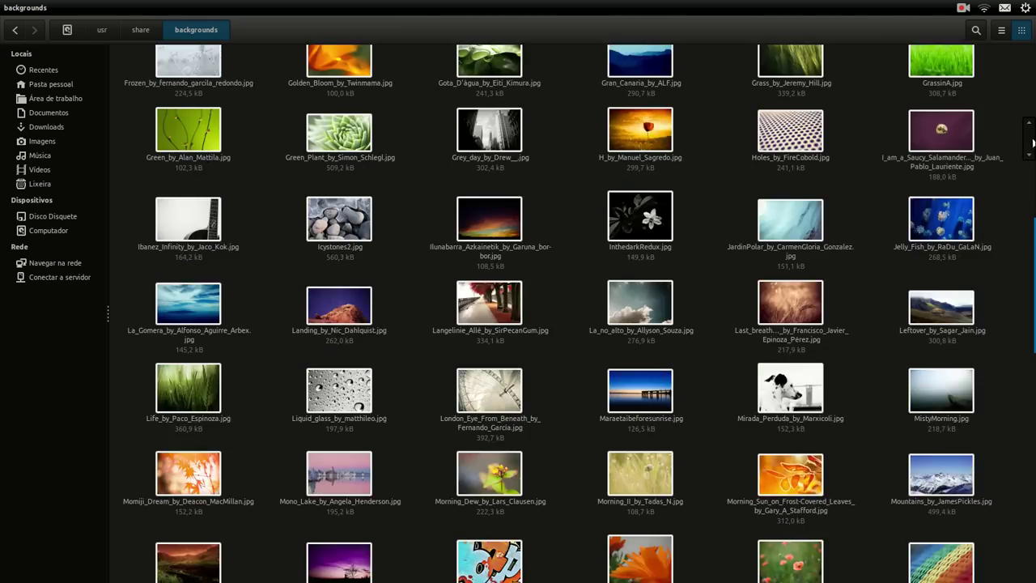
pyautogui.scroll(-10, 1025, 369)
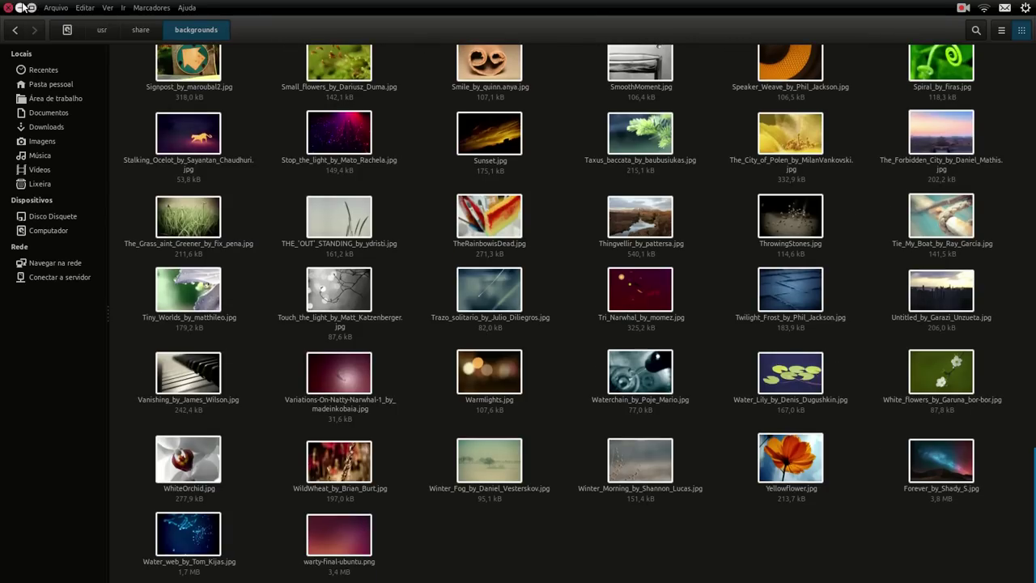
pyautogui.click(24, 7)
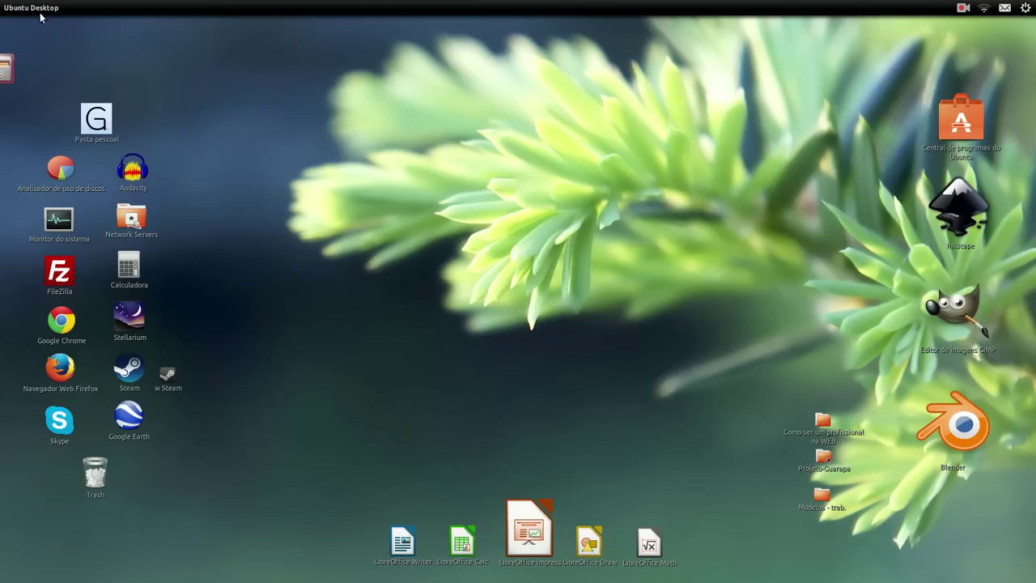
# - Open the desktop background settings and browse the available wallpapers
pyautogui.rightClick(492, 277)
pyautogui.click(515, 366)
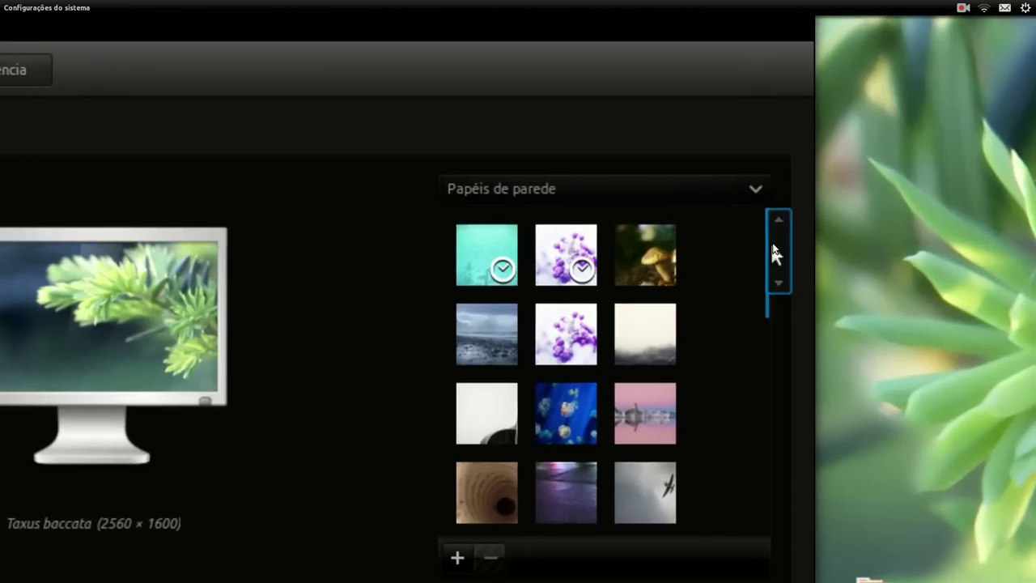
pyautogui.scroll(-1, 778, 252)
pyautogui.moveTo(787, 261); pyautogui.dragTo(784, 294)
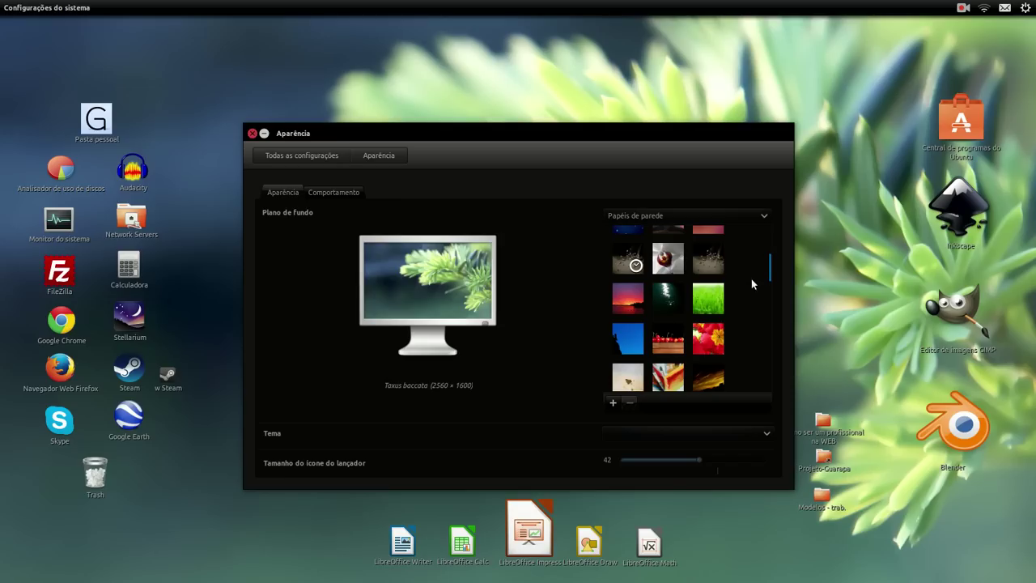
pyautogui.moveTo(773, 265)
pyautogui.moveTo(775, 277); pyautogui.dragTo(768, 383)
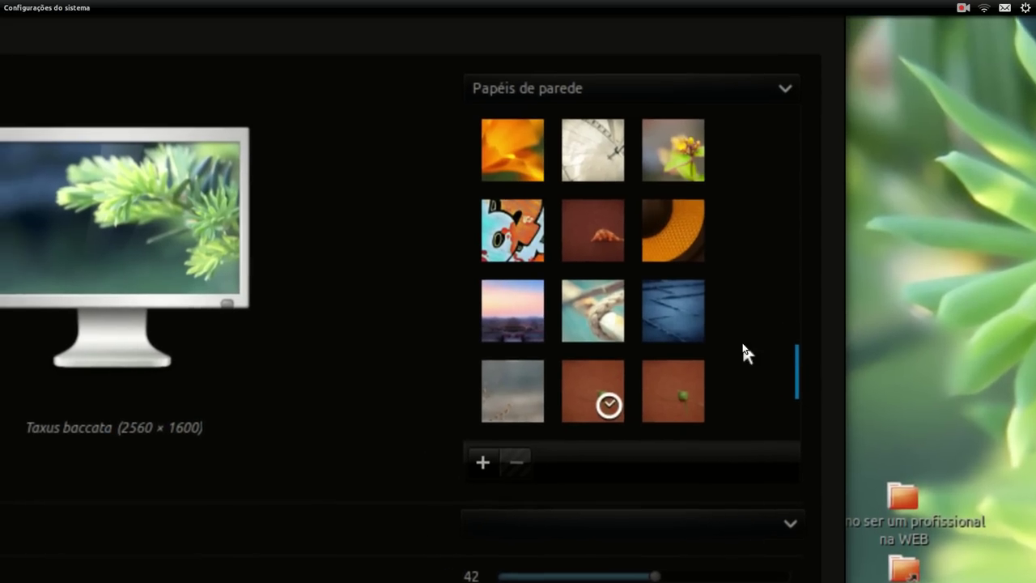
pyautogui.scroll(-1, 790, 356)
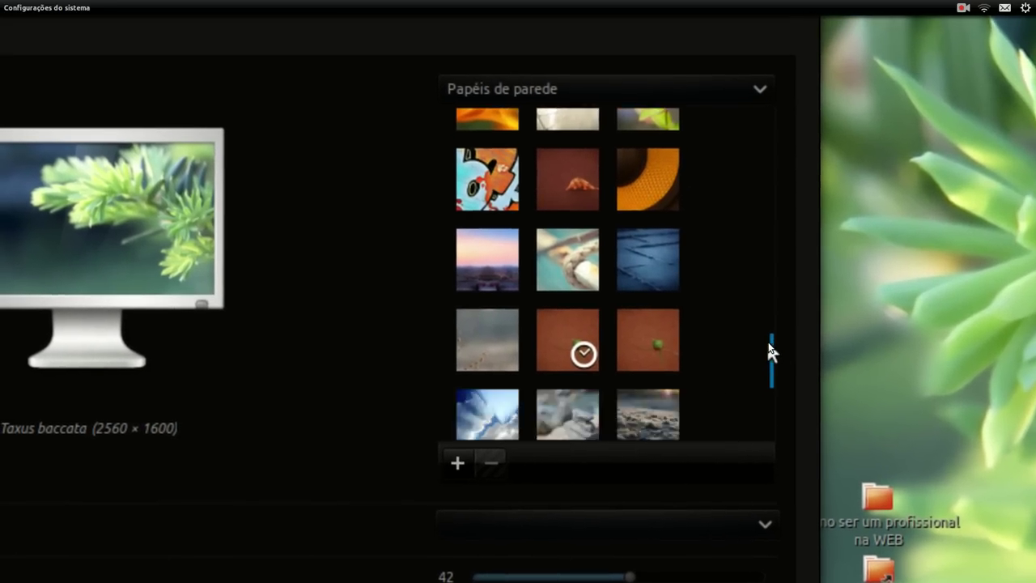
pyautogui.scroll(-10, 769, 350)
pyautogui.scroll(-2, 768, 350)
# - Switch to the Ubuntu Software Center, review the optional extensions of Ubuntu Wallpapers, and minimise it
pyautogui.hotkey('alt', 'Tab')
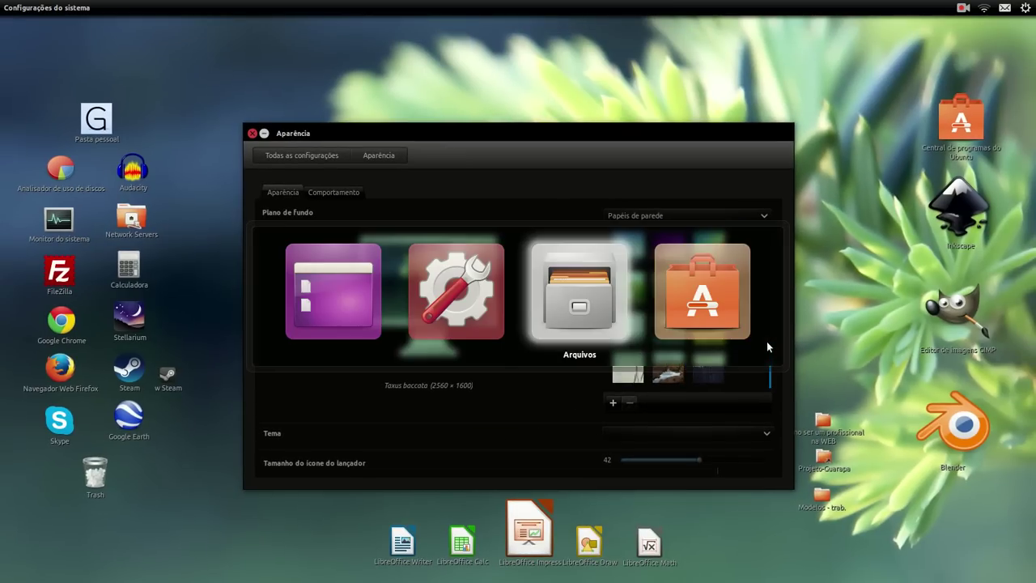
pyautogui.hotkey('alt', 'Tab')
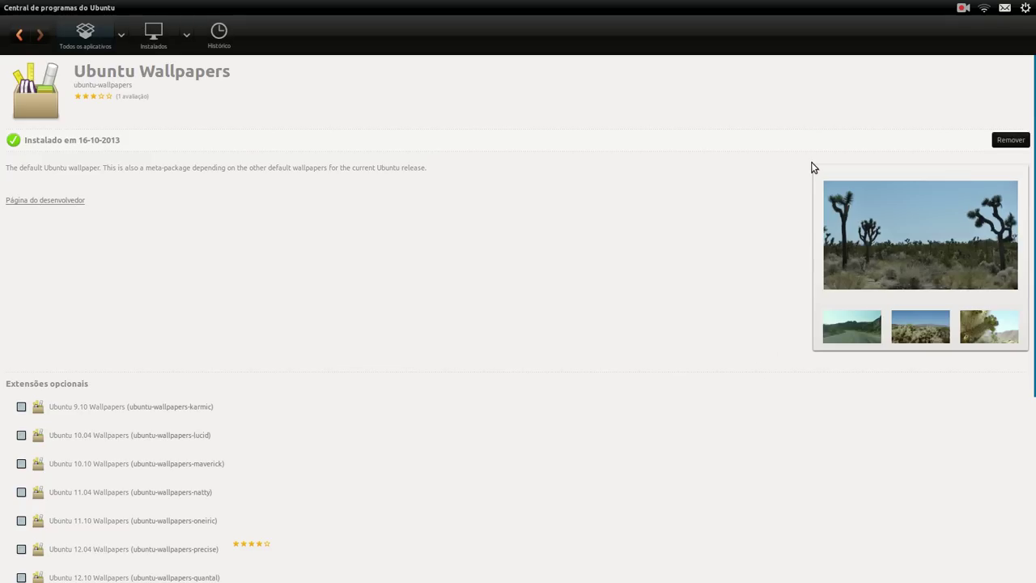
pyautogui.scroll(-6, 210, 190)
pyautogui.scroll(6, 213, 188)
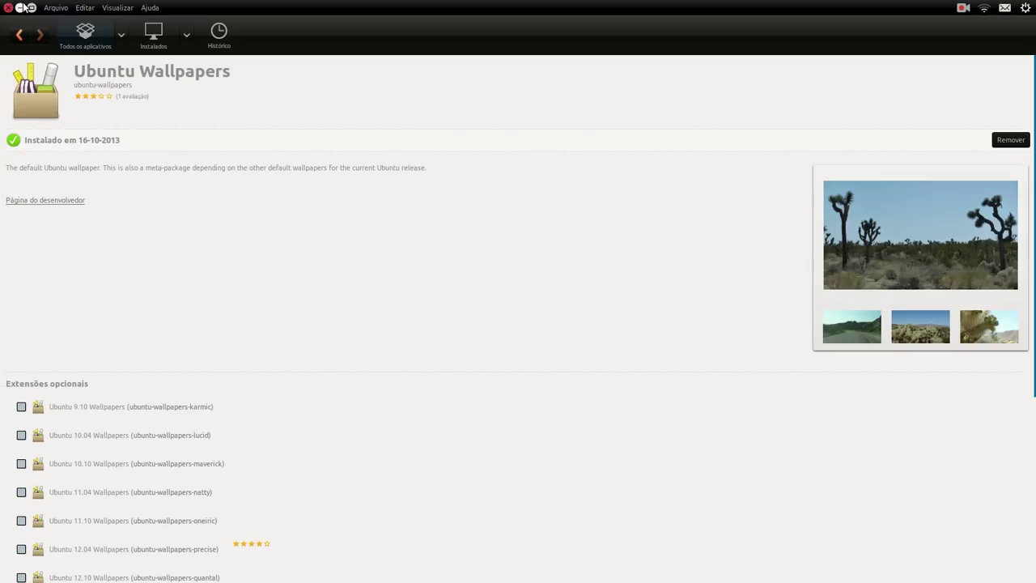
pyautogui.click(25, 7)
# - Apply the Radioactive Sunrise wallpaper to the desktop, and replace it with the O Life wallpaper
pyautogui.scroll(-2, 731, 348)
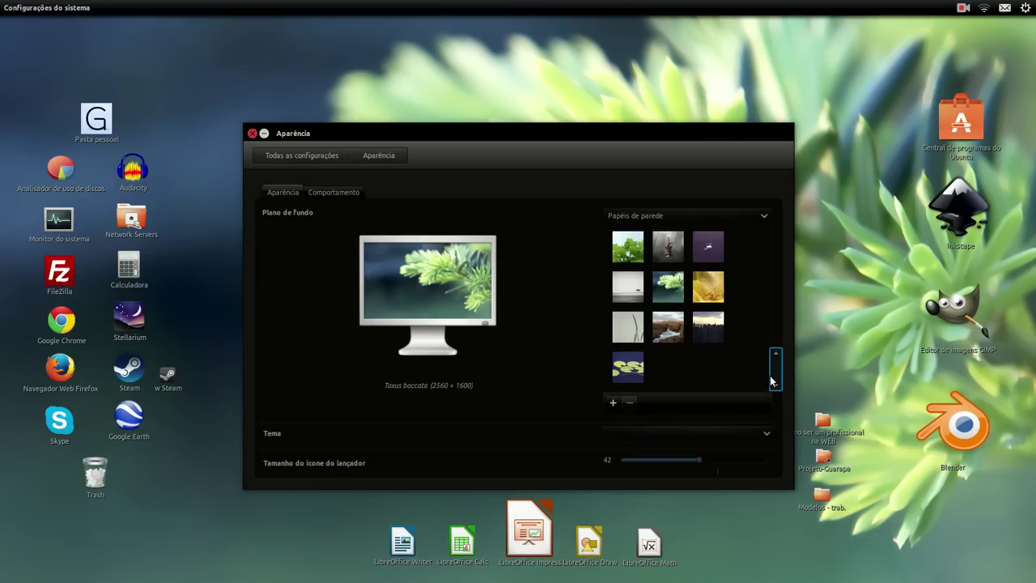
pyautogui.moveTo(779, 382); pyautogui.dragTo(773, 253)
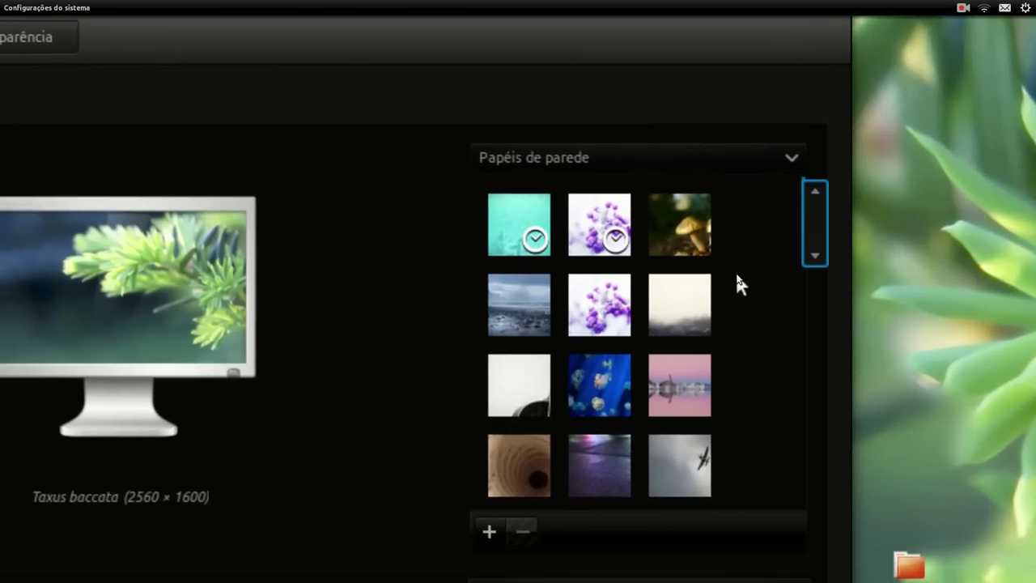
pyautogui.scroll(-5, 734, 281)
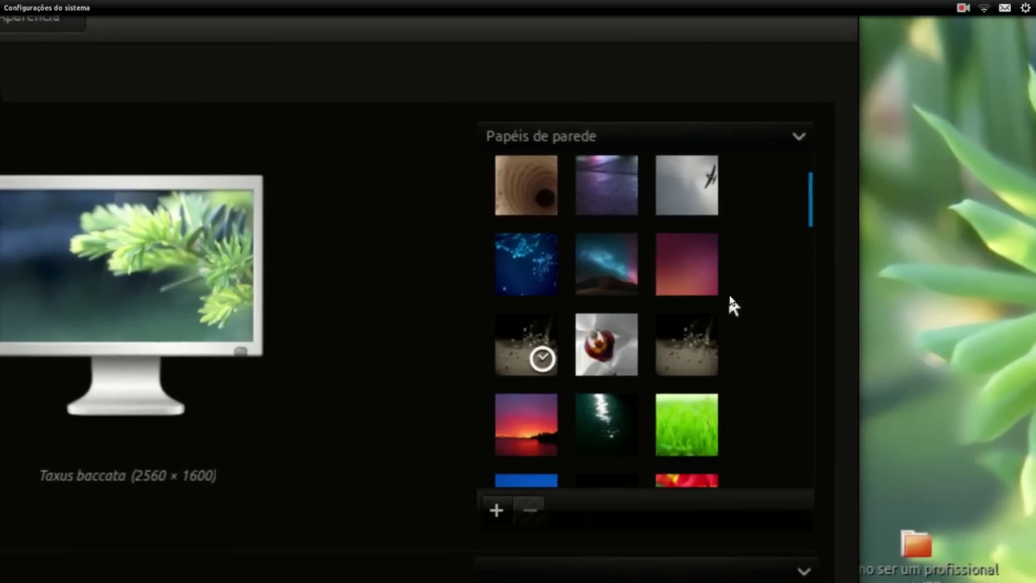
pyautogui.click(532, 425)
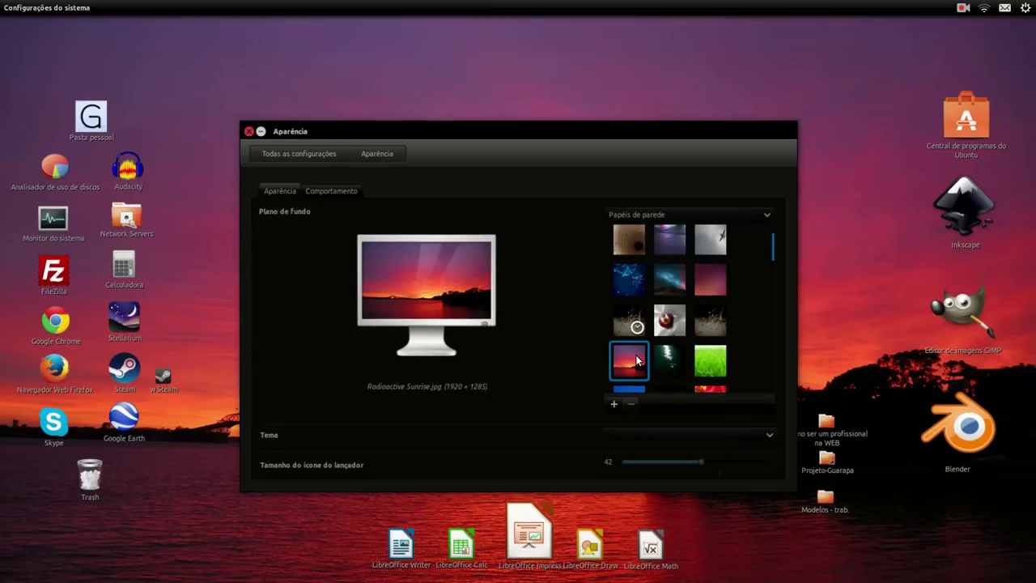
pyautogui.moveTo(531, 146); pyautogui.dragTo(560, 157)
pyautogui.click(708, 427)
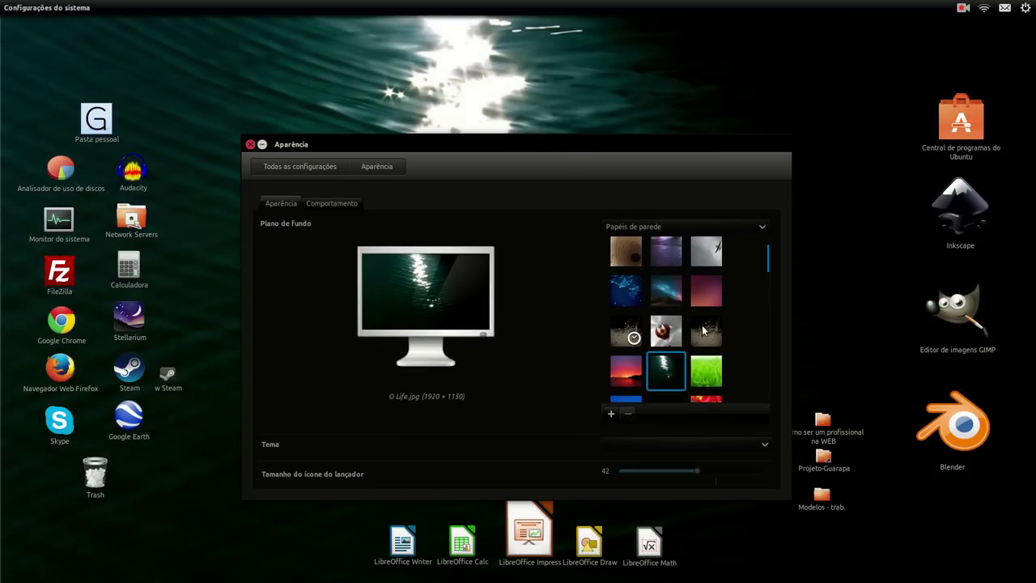
# - Apply the green grass wallpaper to the desktop and replace it with the Cherries wallpaper, moving the settings window aside to view it
pyautogui.click(709, 369)
pyautogui.moveTo(631, 169); pyautogui.dragTo(741, 578)
pyautogui.click(600, 373)
pyautogui.moveTo(721, 526); pyautogui.dragTo(615, 175)
pyautogui.scroll(-2, 698, 405)
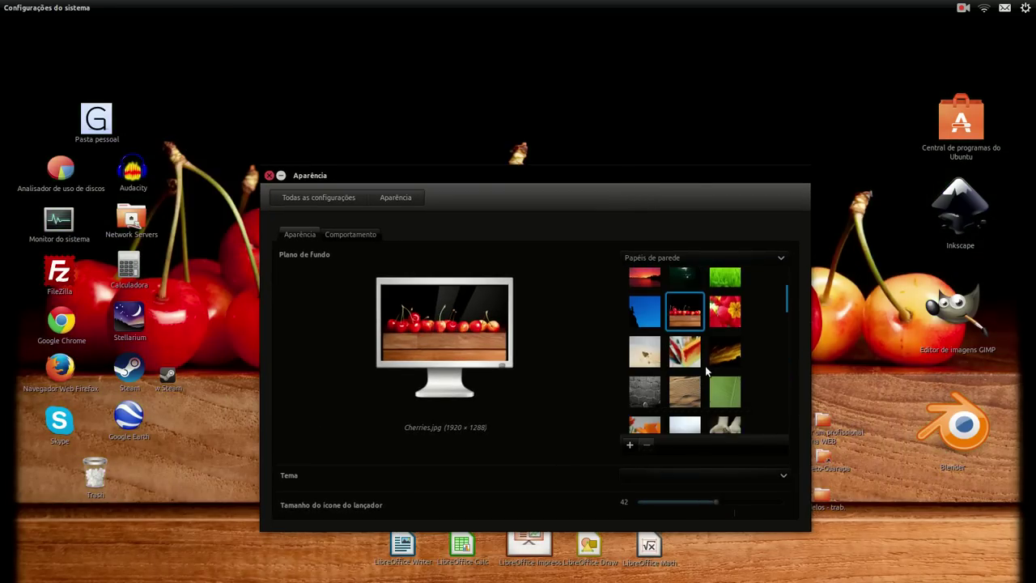
# - Try the dark yellow wallpaper two places below Cherries, and replace it with the Palmengarten leaf wallpaper
pyautogui.click(717, 356)
pyautogui.moveTo(692, 198); pyautogui.dragTo(713, 204)
pyautogui.scroll(-1, 712, 319)
pyautogui.click(713, 326)
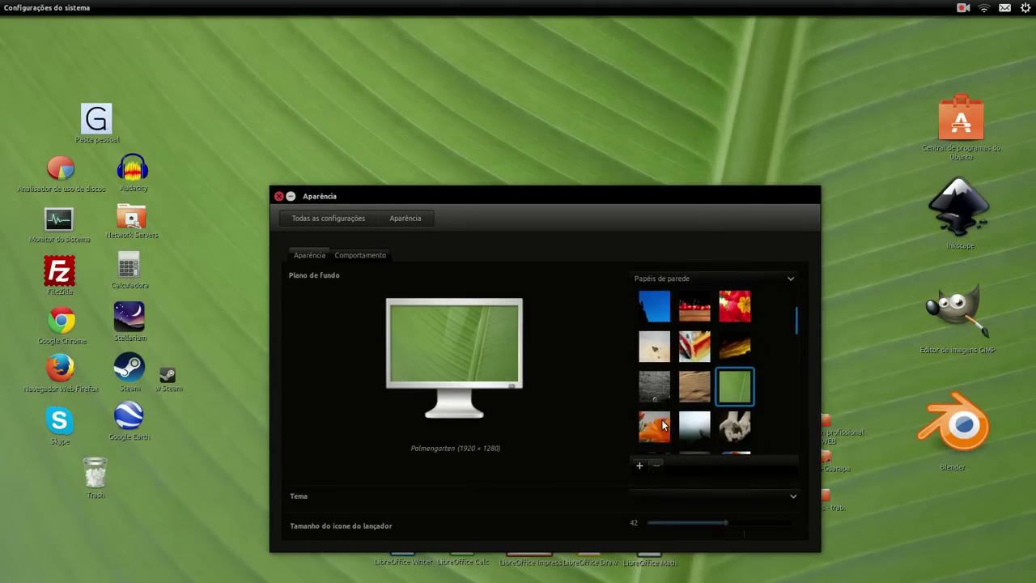
# - Apply the orange flower wallpaper from the row below Palmengarten, and replace it with Busqueda Nocturna
pyautogui.scroll(-1, 673, 397)
pyautogui.click(656, 361)
pyautogui.moveTo(610, 209); pyautogui.dragTo(761, 352)
pyautogui.click(696, 372)
pyautogui.click(698, 318)
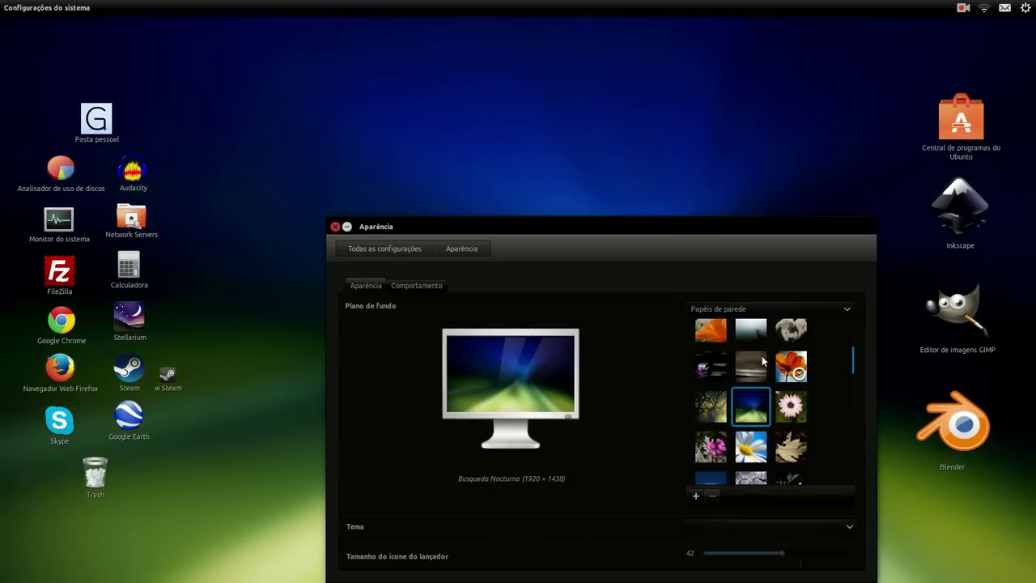
# - Try the Bosque TK, Daisy and Fluffodome wallpapers one after another, moving the settings window aside to view each
pyautogui.click(711, 406)
pyautogui.moveTo(628, 231); pyautogui.dragTo(752, 580)
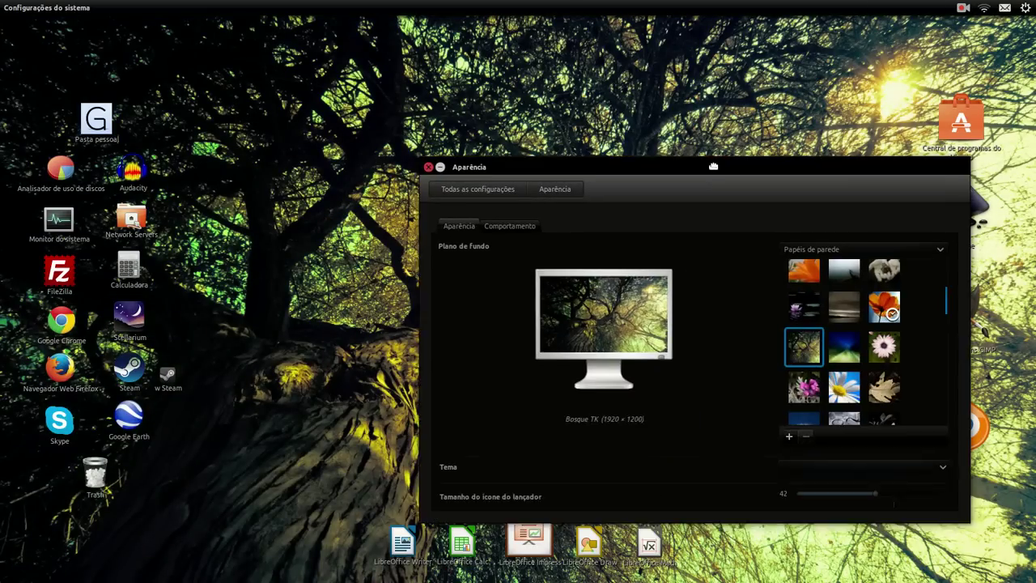
pyautogui.click(785, 373)
pyautogui.moveTo(737, 162); pyautogui.dragTo(902, 539)
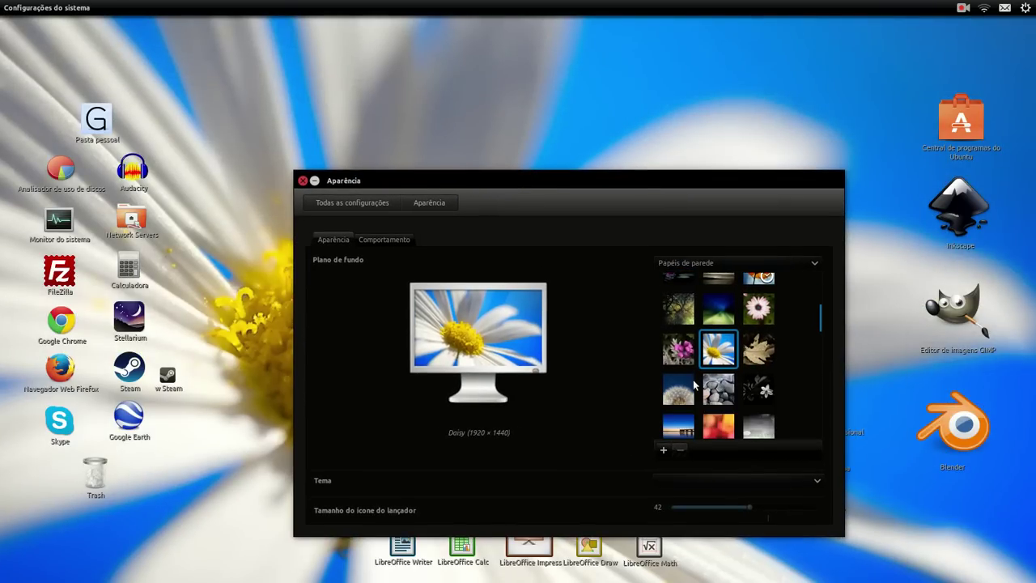
pyautogui.click(691, 386)
pyautogui.moveTo(694, 180); pyautogui.dragTo(927, 540)
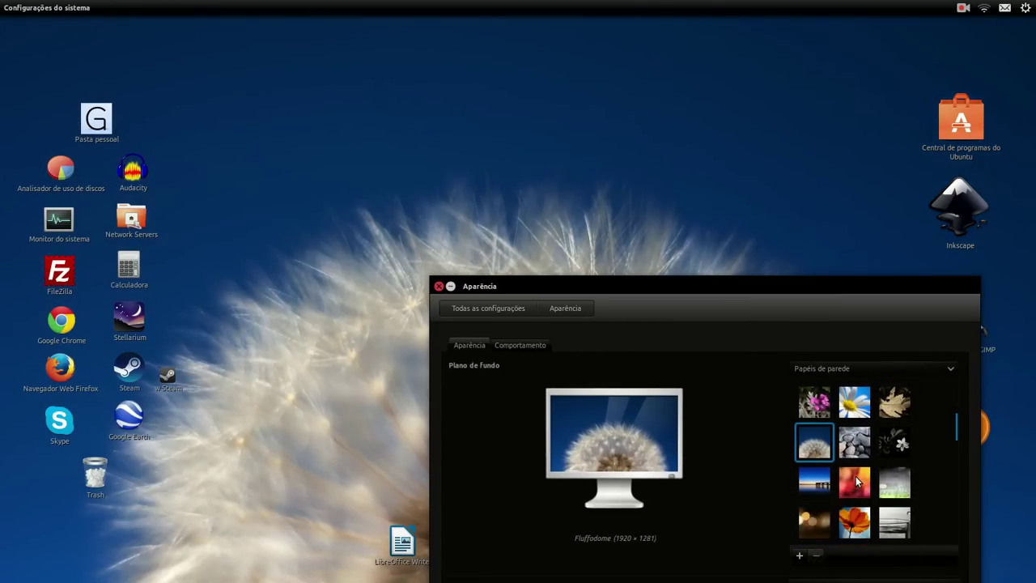
# - Try the blurred red, Maraetai before sunrise, Warmlights, orange flower and SmoothMoment wallpapers one after another
pyautogui.click(856, 482)
pyautogui.click(816, 484)
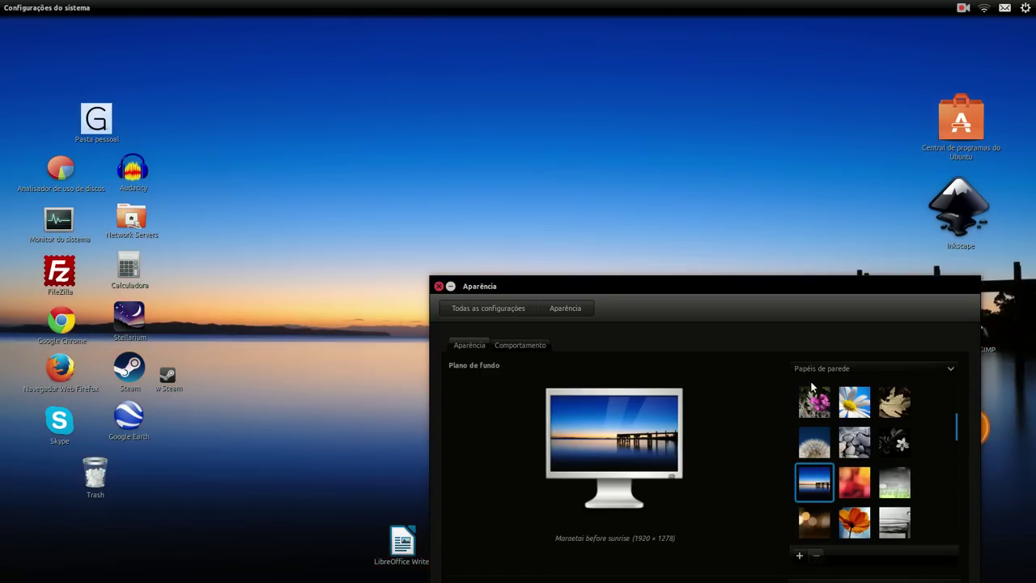
pyautogui.scroll(-2, 860, 477)
pyautogui.click(816, 449)
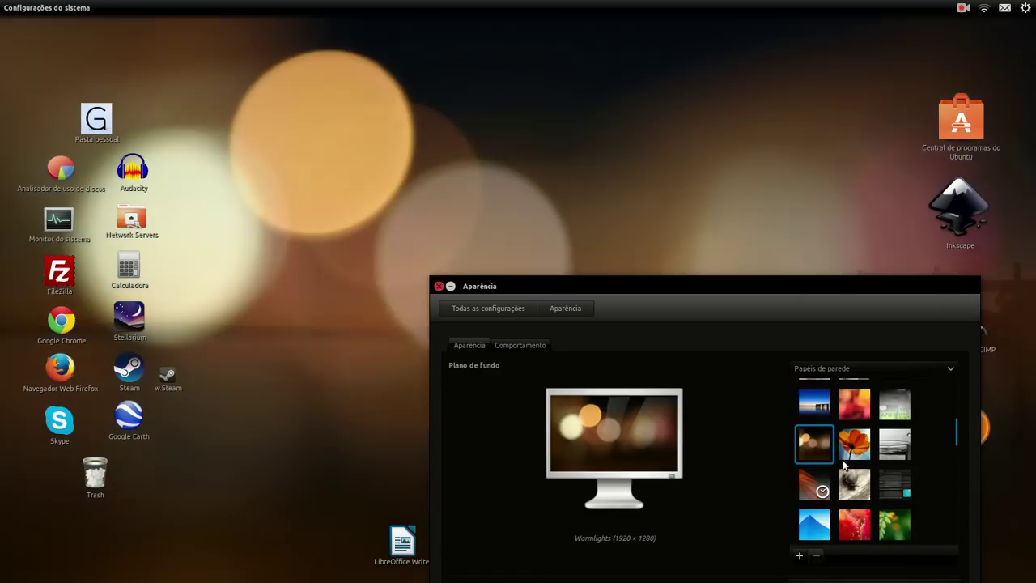
pyautogui.click(856, 445)
pyautogui.click(900, 444)
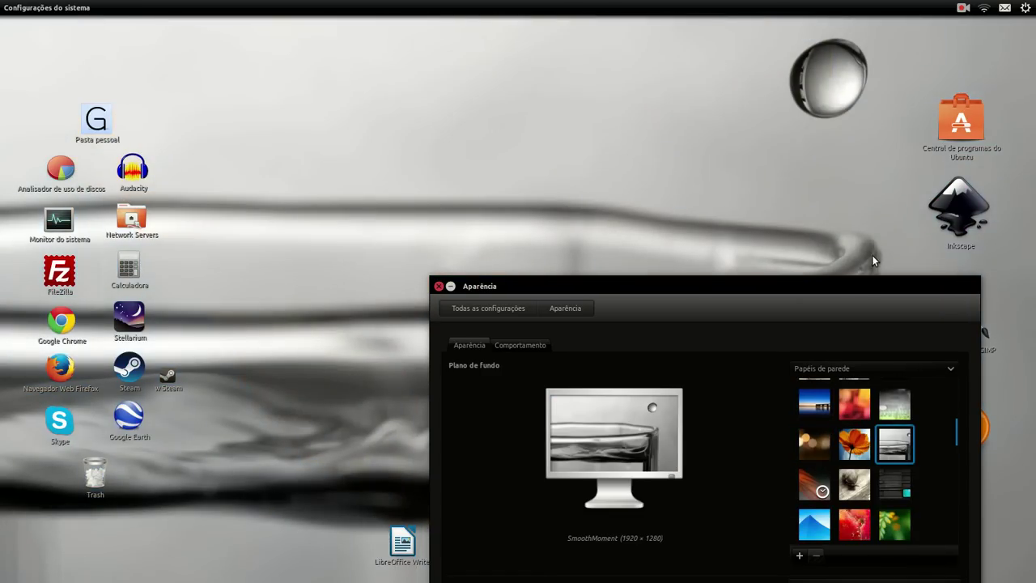
# - Apply the wallpaper with yellow buds on a green background, and replace it with the Bubbles wallpaper
pyautogui.scroll(-1, 880, 459)
pyautogui.click(889, 483)
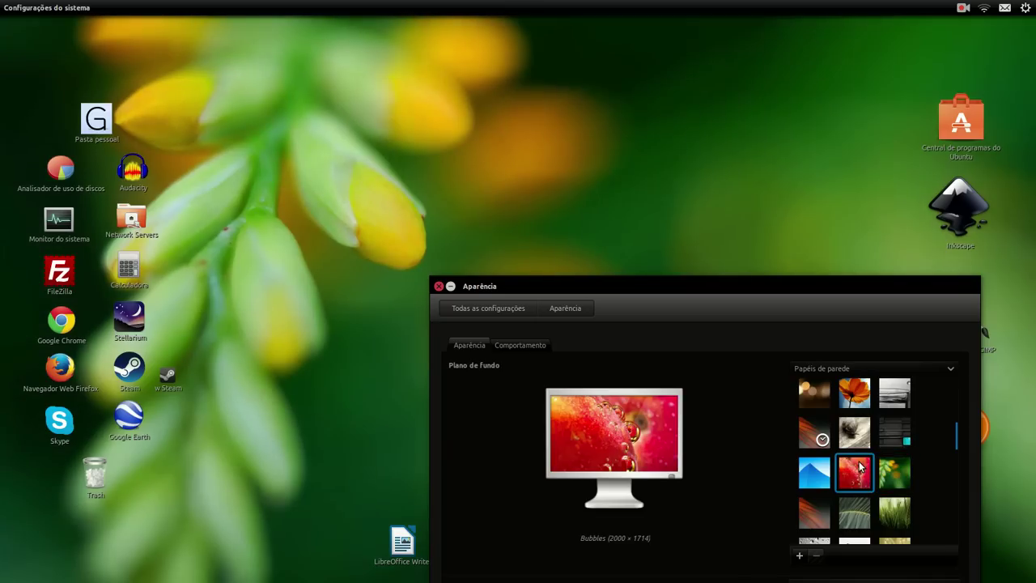
pyautogui.click(854, 478)
pyautogui.moveTo(724, 300); pyautogui.dragTo(779, 213)
# - Try the Spiral, red berries and Bird wallpapers in turn, and move the settings window away from the Bird branch
pyautogui.scroll(-1, 881, 372)
pyautogui.scroll(-2, 897, 415)
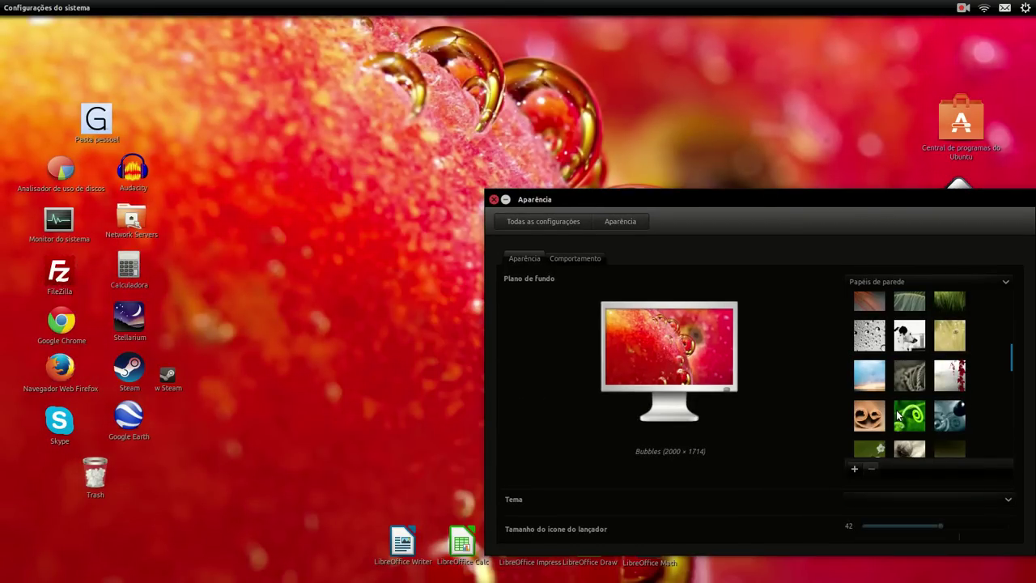
pyautogui.click(900, 414)
pyautogui.scroll(-2, 926, 421)
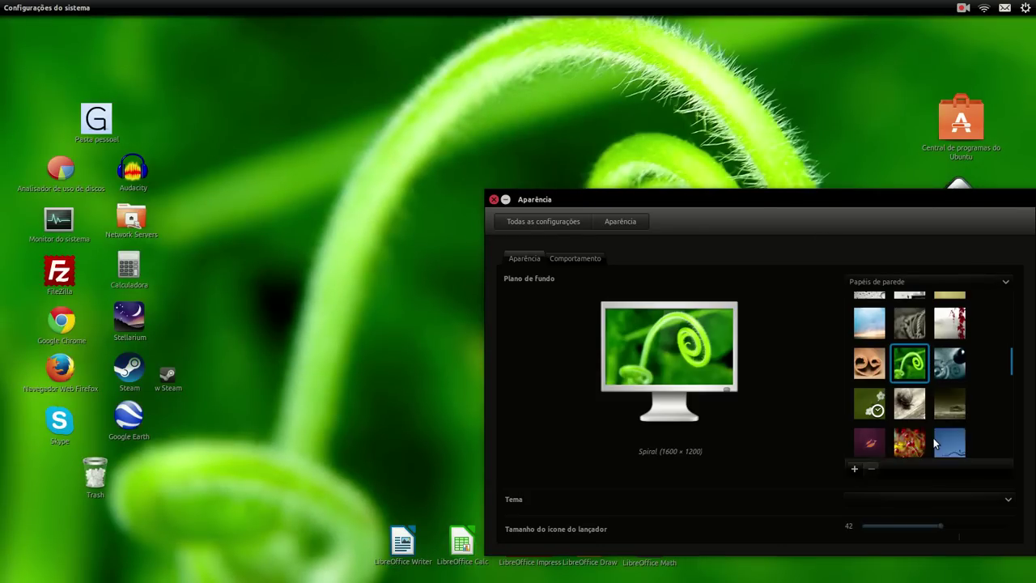
pyautogui.click(908, 417)
pyautogui.click(949, 417)
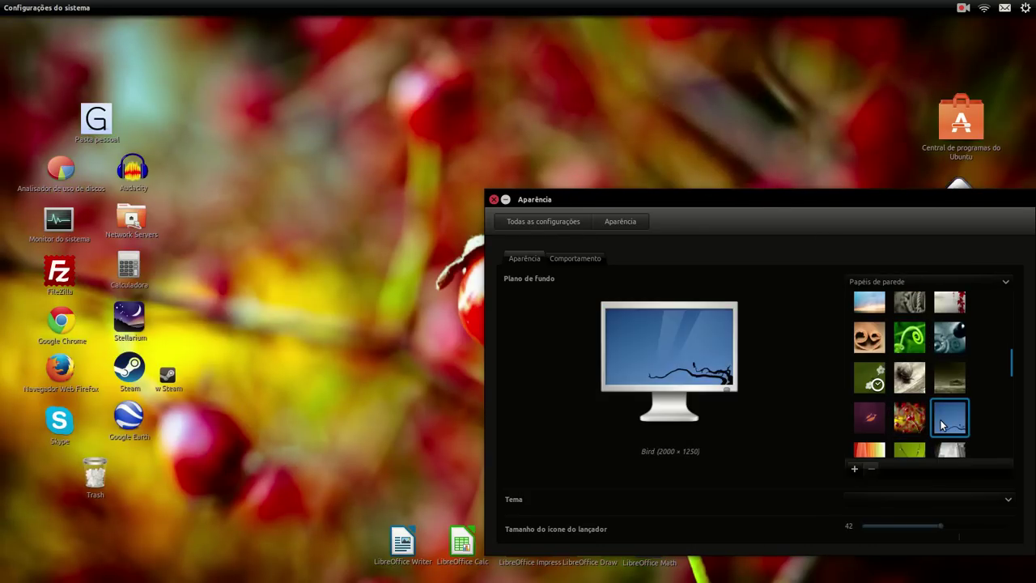
pyautogui.moveTo(815, 198); pyautogui.dragTo(654, 122)
# - Try the red-orange curtain, Green, Ilunabarra Azkainetik and Lá no alto wallpapers one after another
pyautogui.scroll(-2, 773, 287)
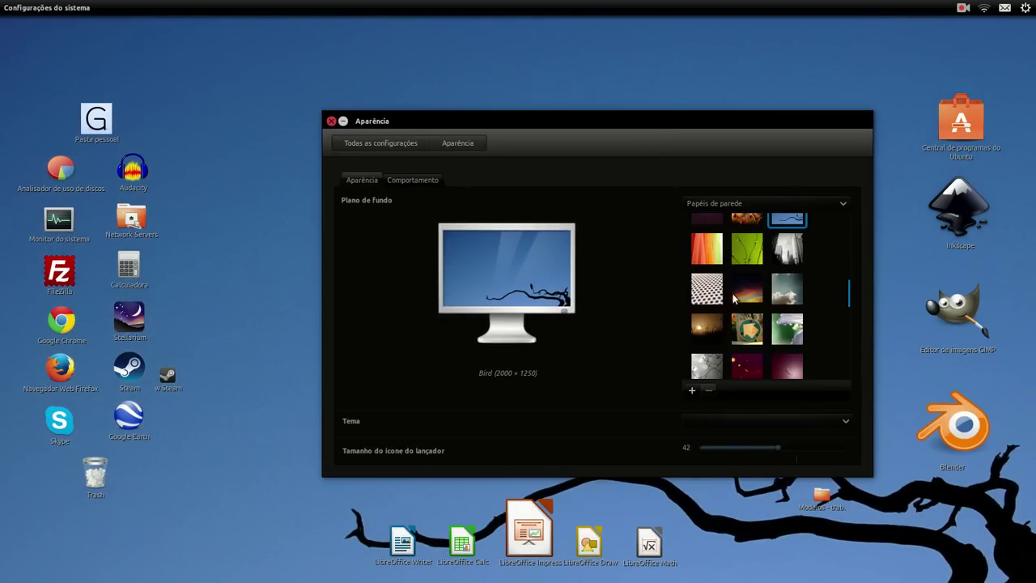
pyautogui.click(717, 256)
pyautogui.click(750, 266)
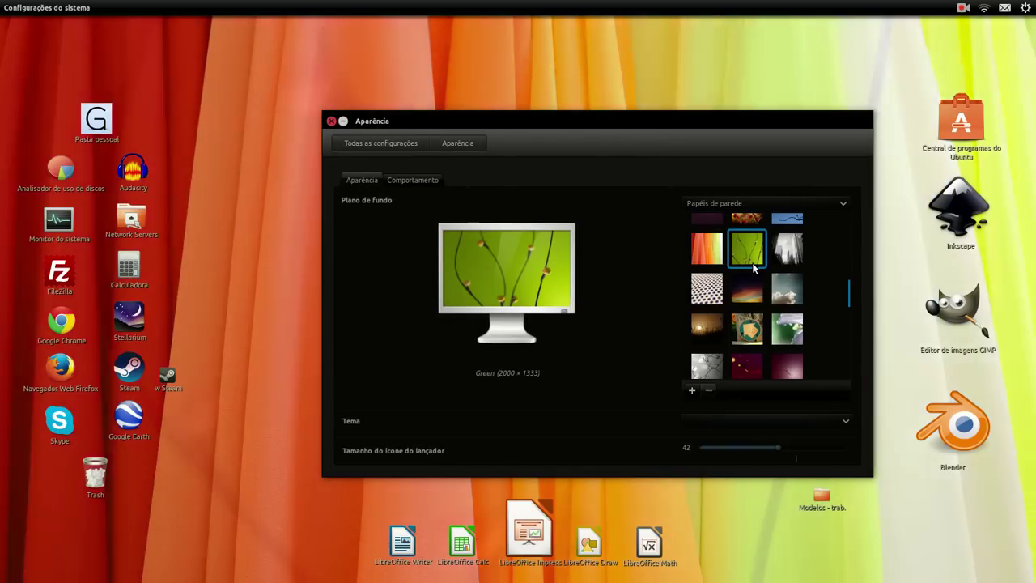
pyautogui.click(761, 287)
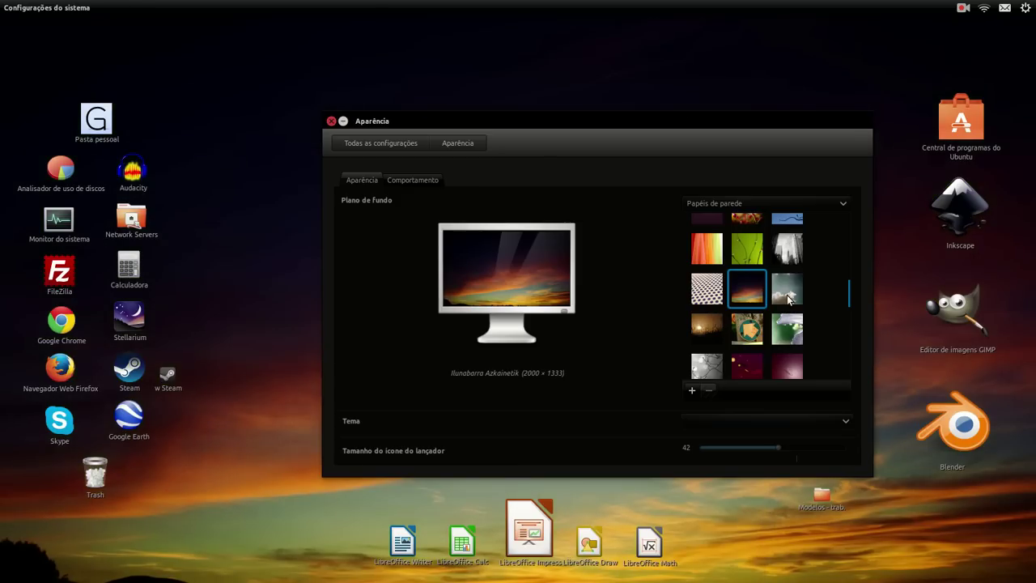
pyautogui.click(787, 296)
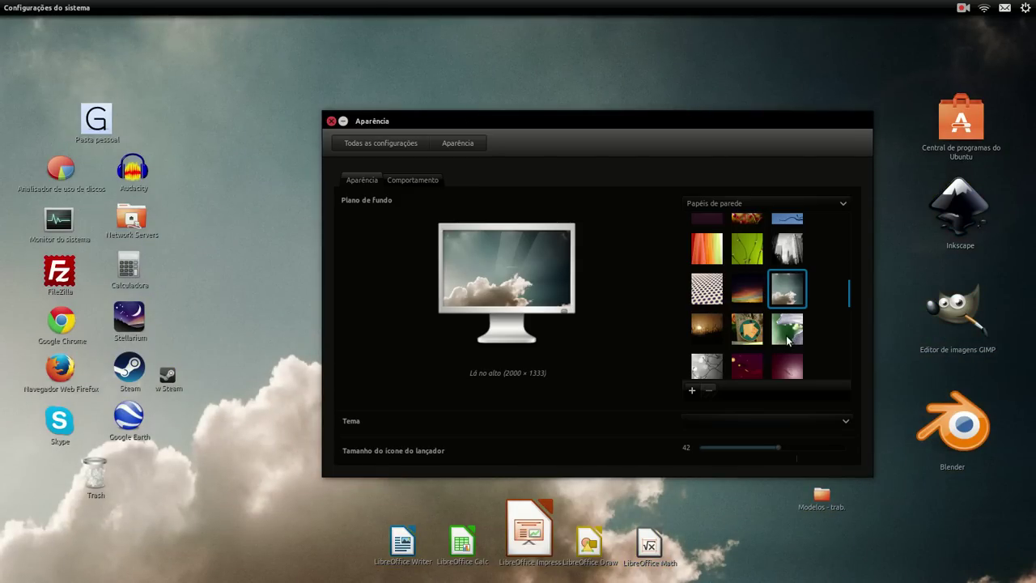
# - Apply the Tiny Worlds wallpaper, replace it with Signpost, and move the settings window down to view the sign
pyautogui.click(774, 335)
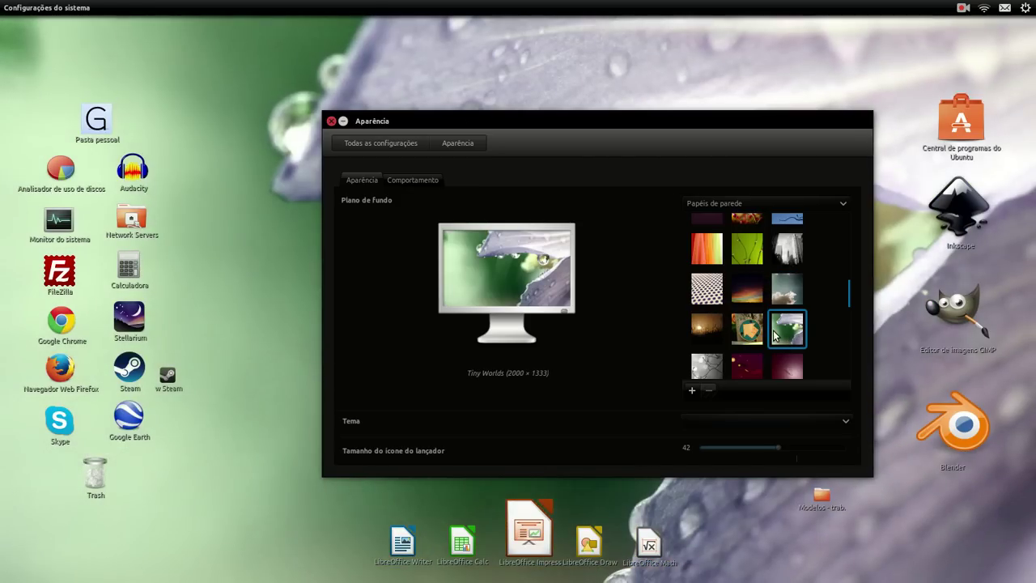
pyautogui.click(750, 336)
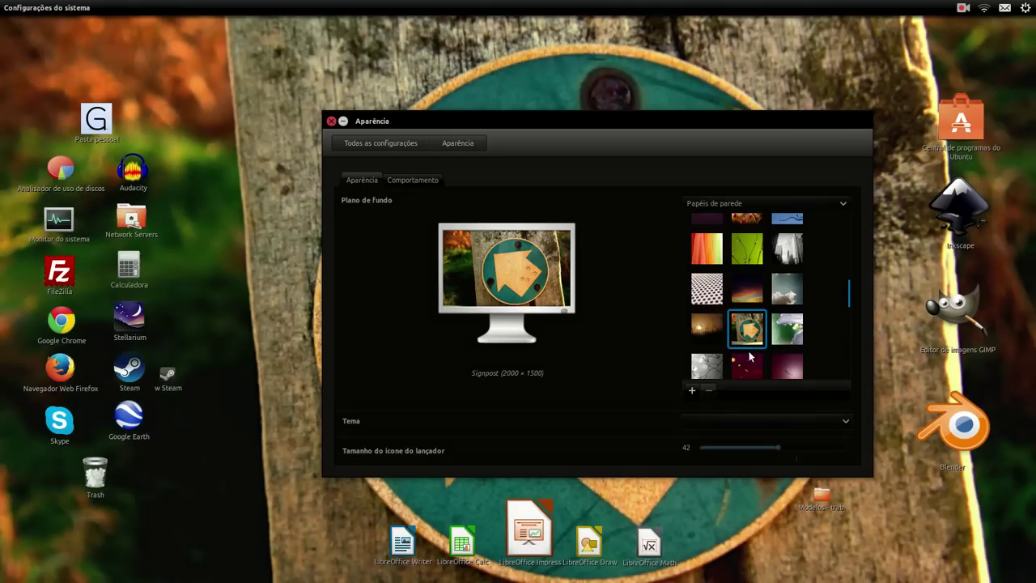
pyautogui.moveTo(733, 130); pyautogui.dragTo(725, 245)
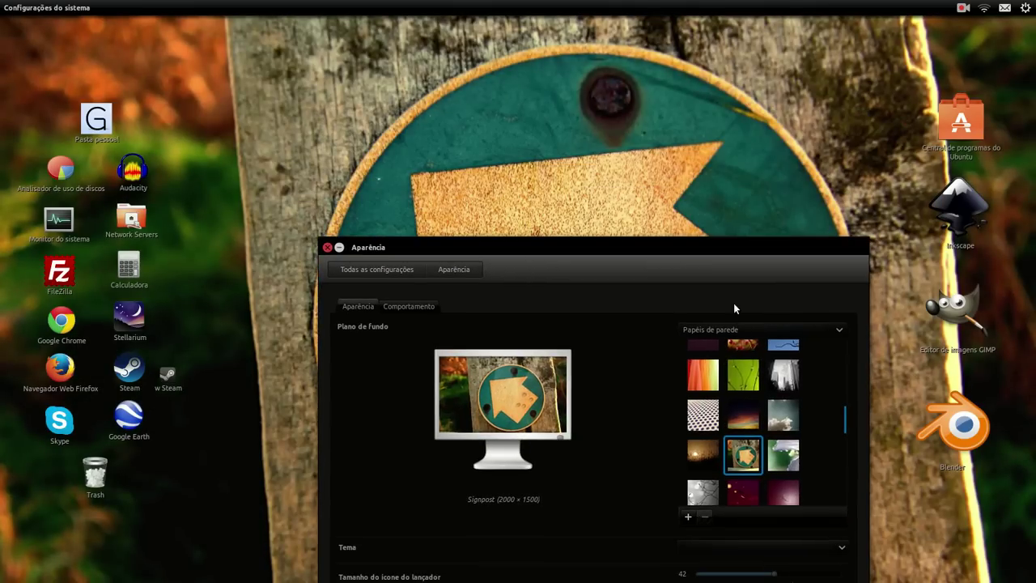
# - Try the Tri Narwhal wallpaper, the grey one beside it, and the White flowers wallpaper
pyautogui.click(732, 426)
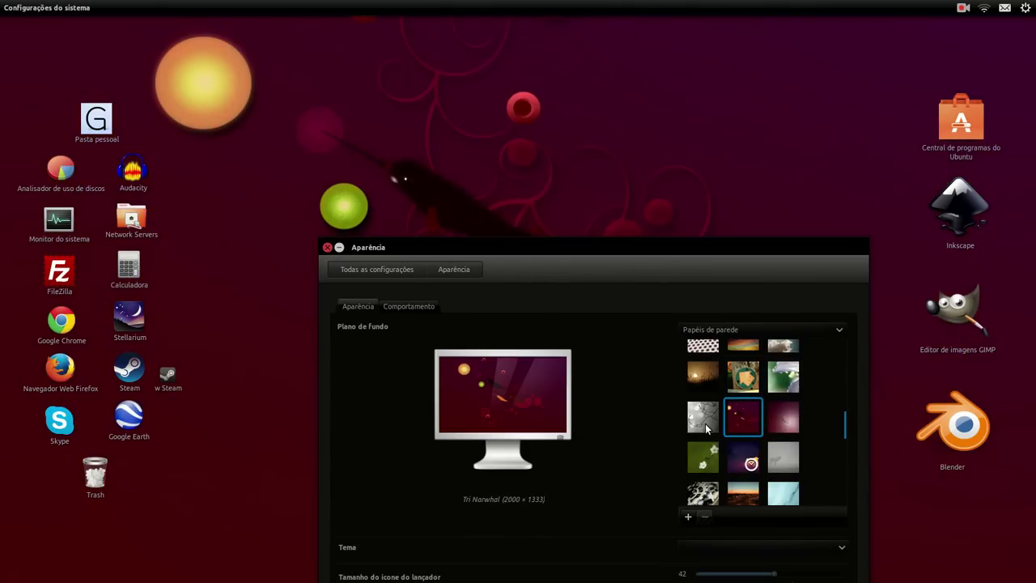
pyautogui.click(703, 420)
pyautogui.click(702, 455)
# - Apply the orange origami big cat wallpaper and move the settings window out of its way
pyautogui.scroll(-1, 702, 437)
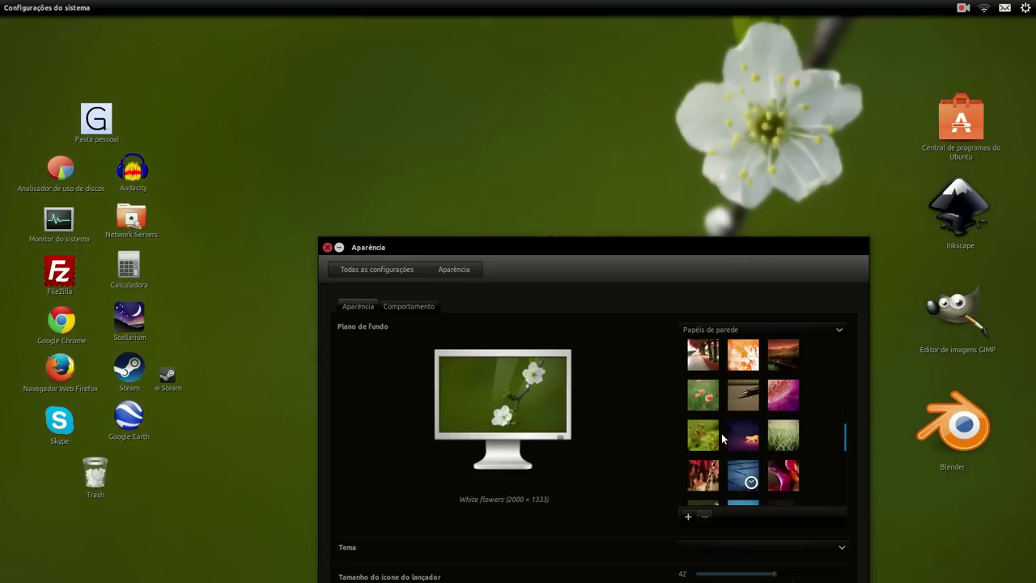
pyautogui.click(744, 433)
pyautogui.moveTo(717, 249); pyautogui.dragTo(886, 580)
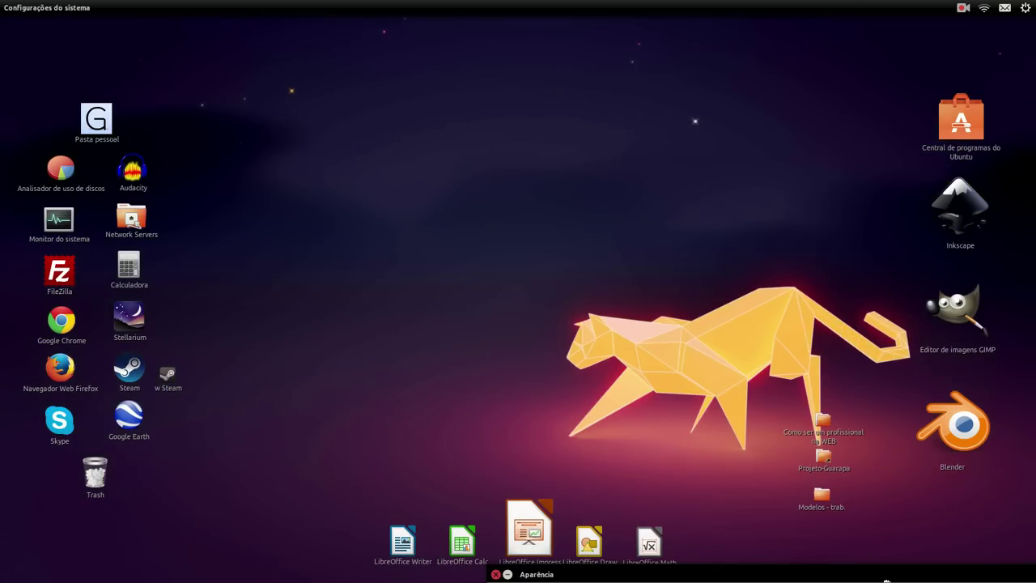
# - Bring the settings window back to the middle of the desktop and apply the Delicate Petals wallpaper
pyautogui.moveTo(786, 573); pyautogui.dragTo(566, 155)
pyautogui.scroll(-2, 648, 307)
pyautogui.click(727, 282)
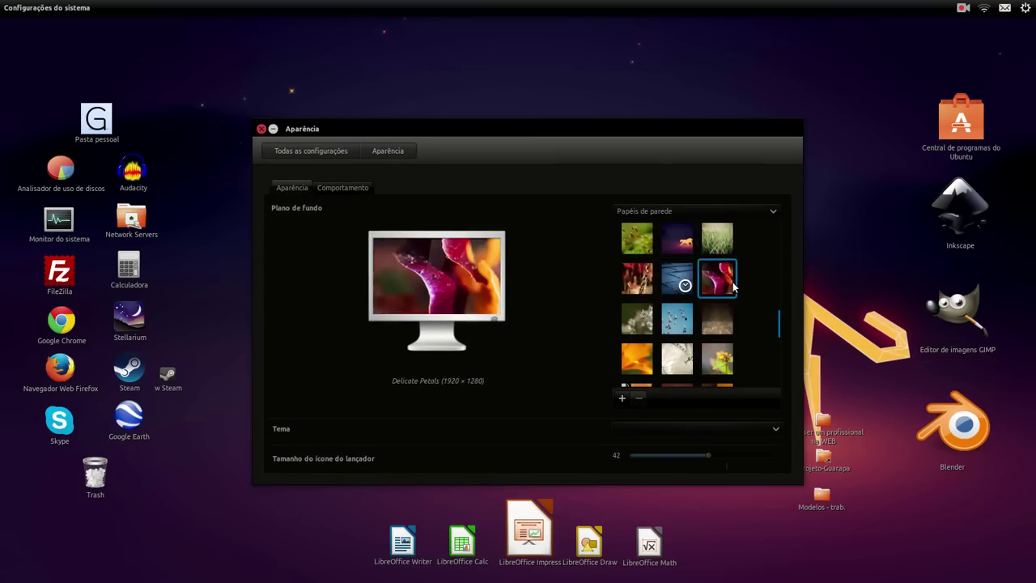
pyautogui.moveTo(727, 136); pyautogui.dragTo(782, 92)
# - Apply the lake landscape wallpaper, replace it with the Leftover mountain wallpaper, and move the settings window aside to view it
pyautogui.scroll(-5, 752, 318)
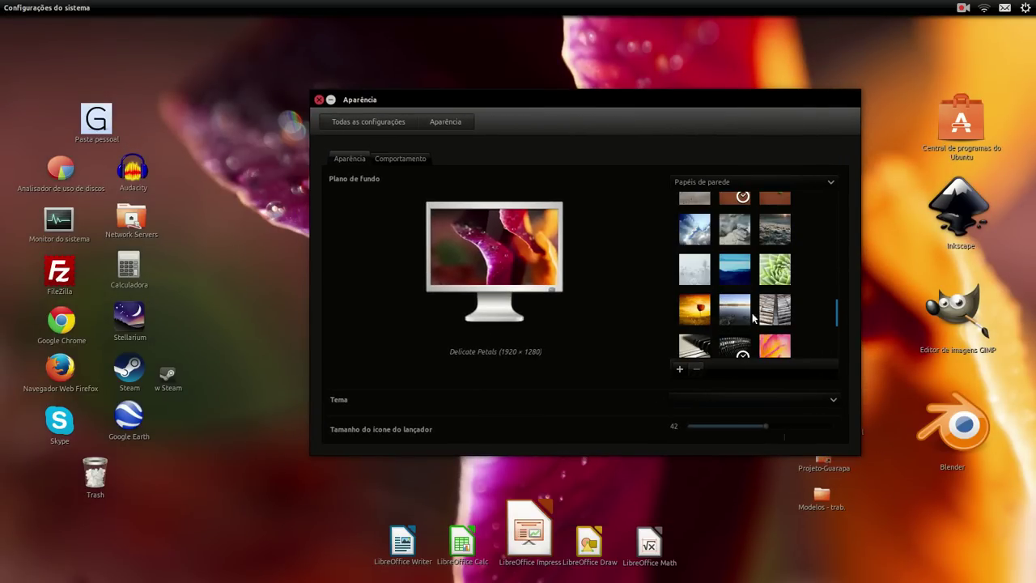
pyautogui.click(735, 309)
pyautogui.scroll(-2, 736, 306)
pyautogui.click(737, 300)
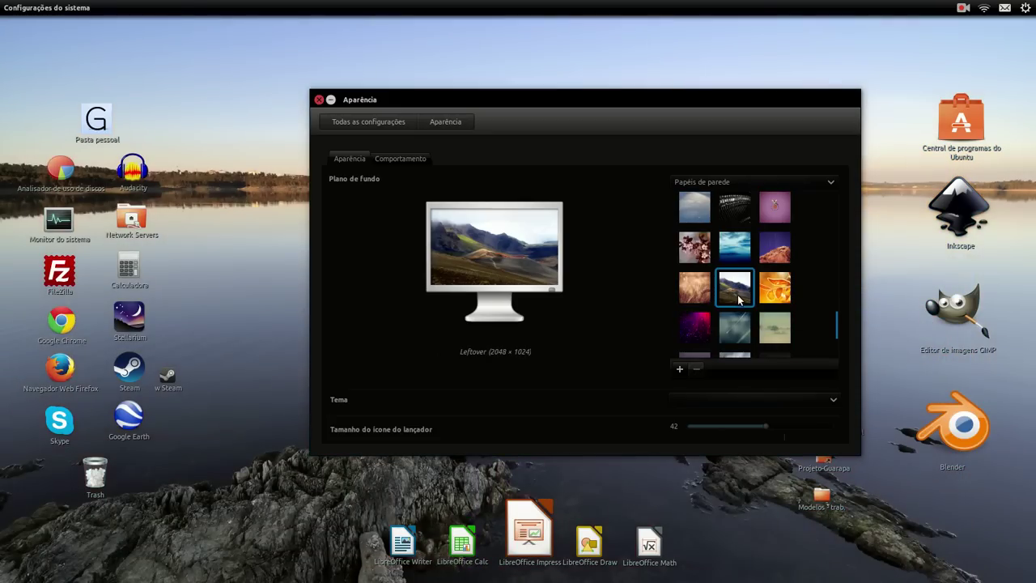
pyautogui.moveTo(4, 324)
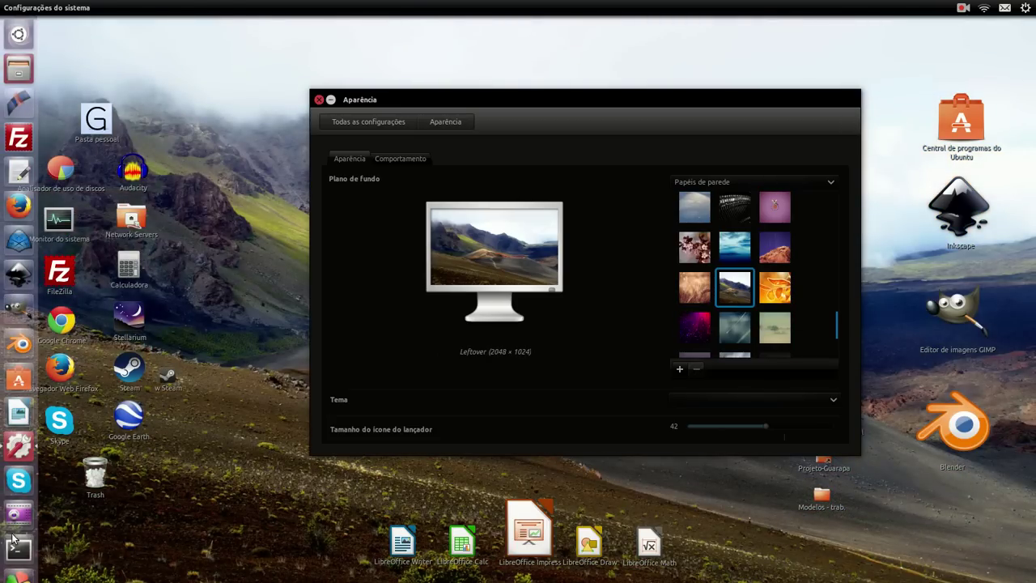
pyautogui.moveTo(345, 99); pyautogui.dragTo(674, 567)
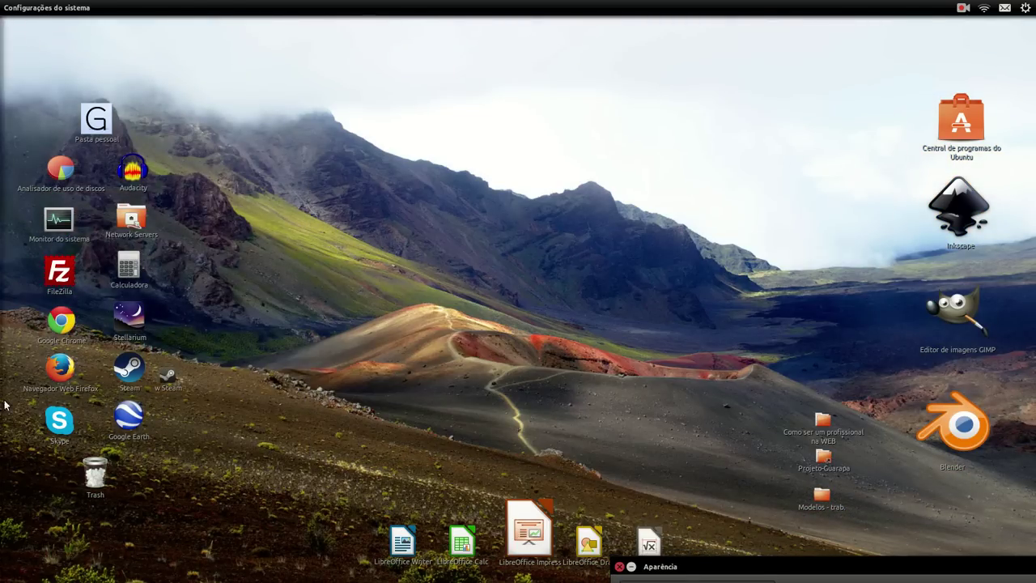
# - Switch to the Ubuntu Software Center and review the optional wallpaper extensions from Ubuntu 9.10 to 13.10
pyautogui.moveTo(4, 404)
pyautogui.click(18, 497)
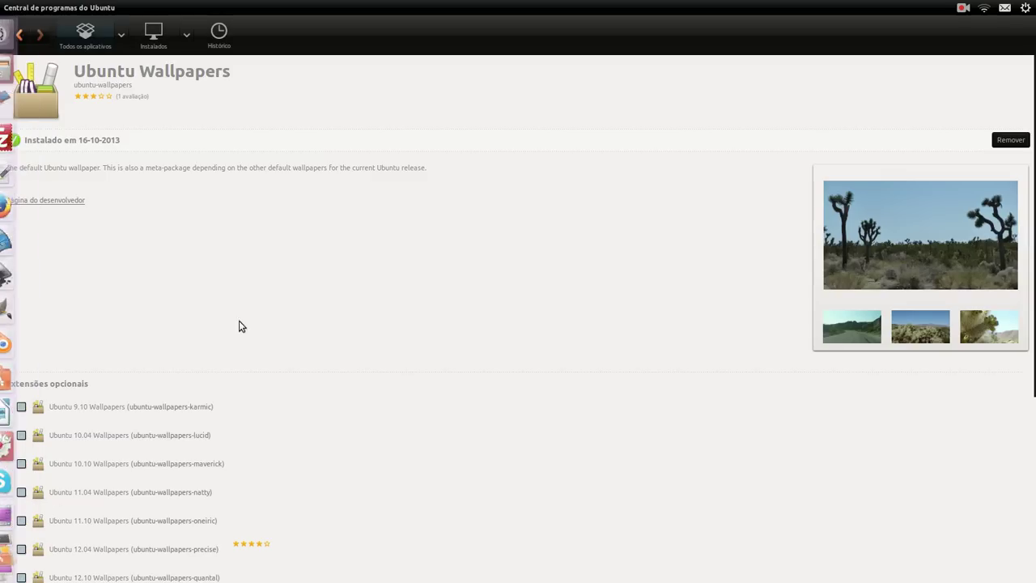
pyautogui.scroll(-5, 94, 373)
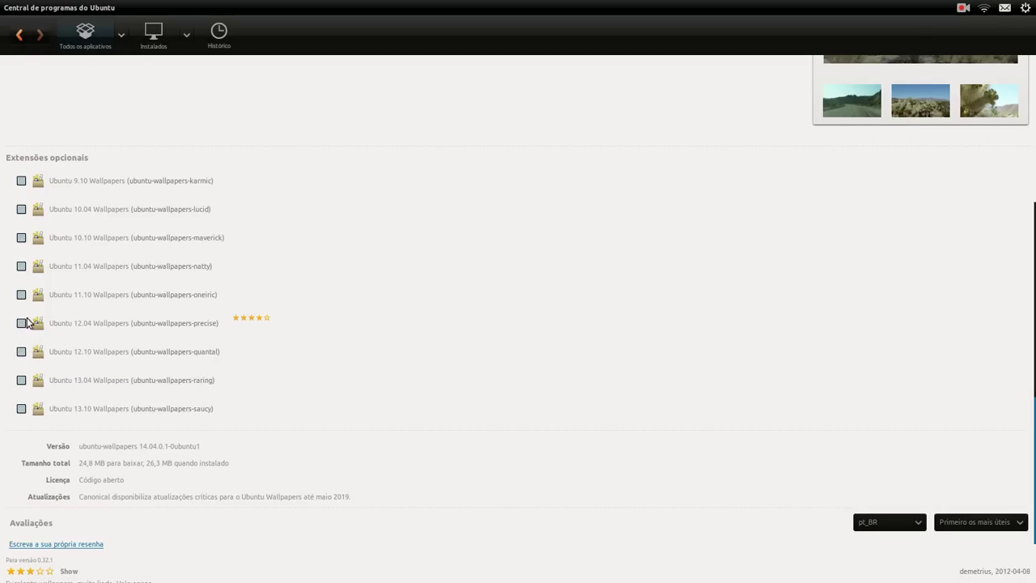
pyautogui.scroll(-1, 4, 418)
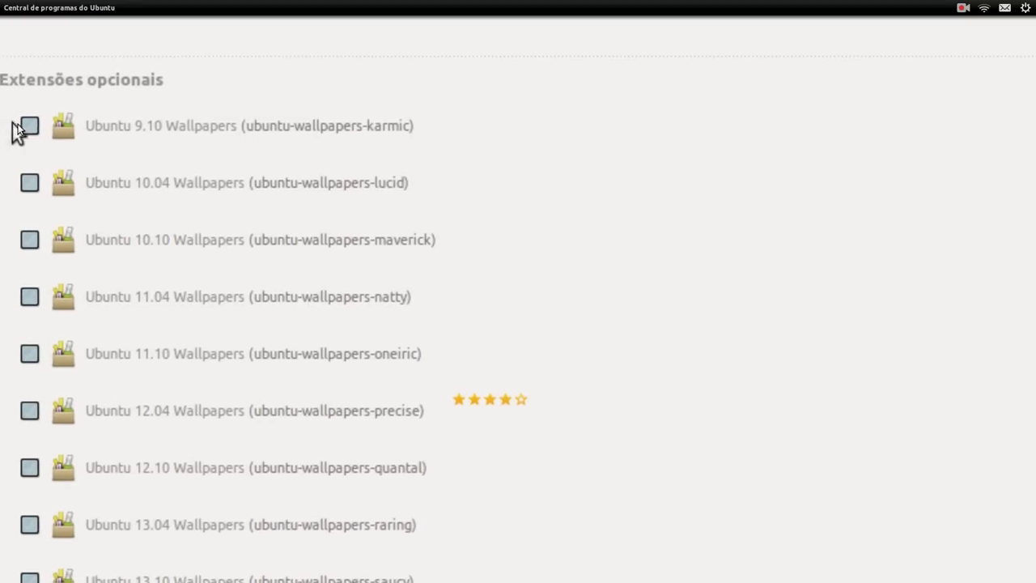
pyautogui.scroll(-2, 22, 138)
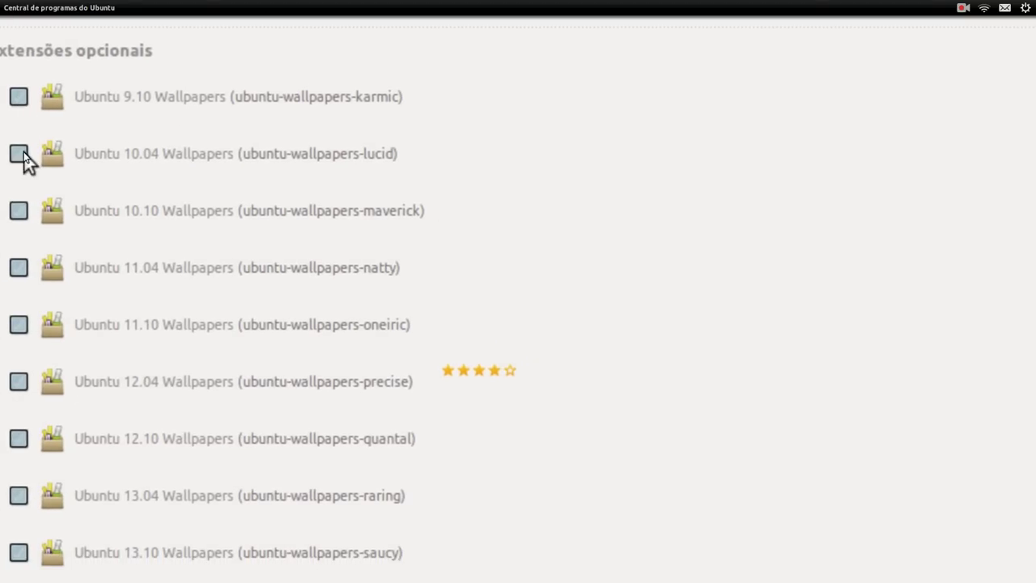
pyautogui.scroll(-2, 24, 243)
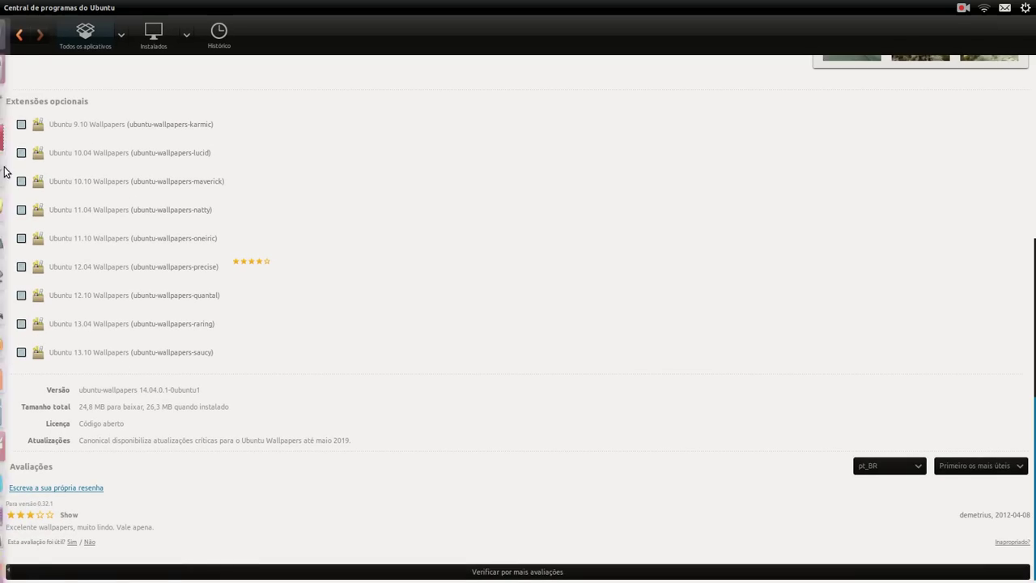
# - Switch to the file manager, return to the start of the backgrounds folder, and open 163_by_e4v.jpg in the image viewer
pyautogui.click(21, 81)
pyautogui.scroll(15, 521, 366)
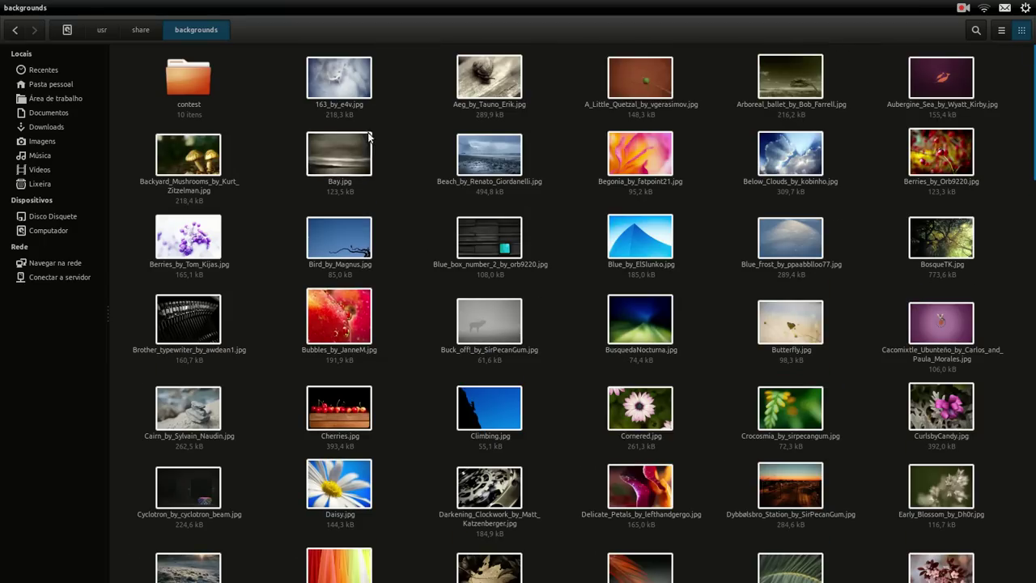
pyautogui.click(338, 83)
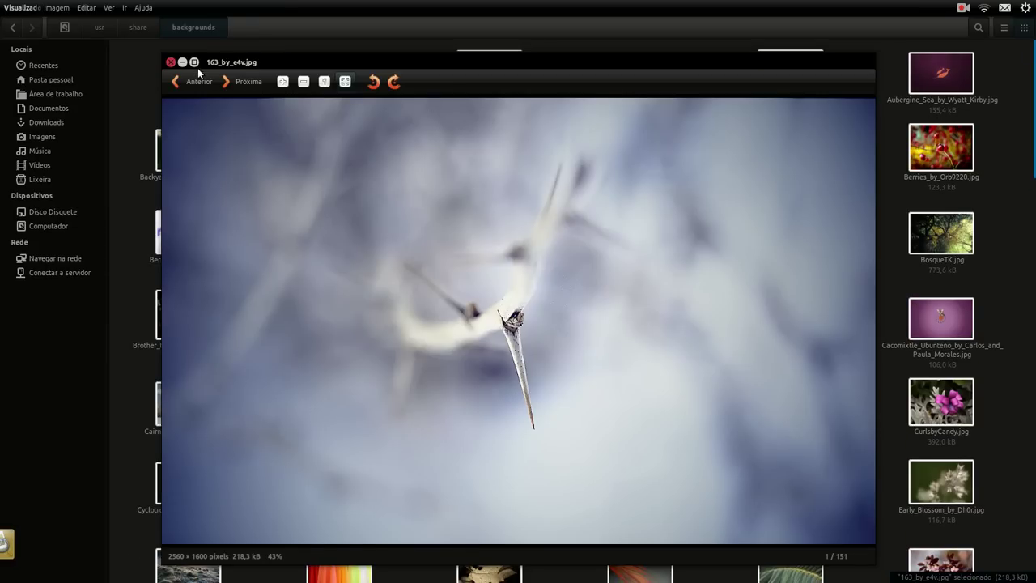
# - Maximize the image viewer and browse forward through the wallpapers from 163_by_e4v.jpg to image 82 of 151, a white flower in dewy grass
pyautogui.click(194, 63)
pyautogui.click(98, 30)
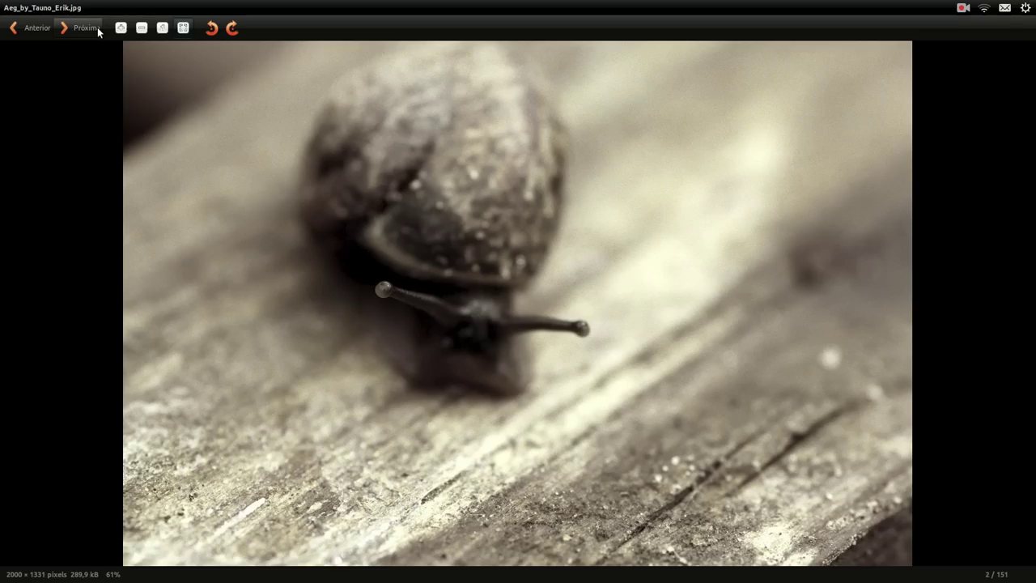
pyautogui.click(97, 30)
pyautogui.click(97, 30)
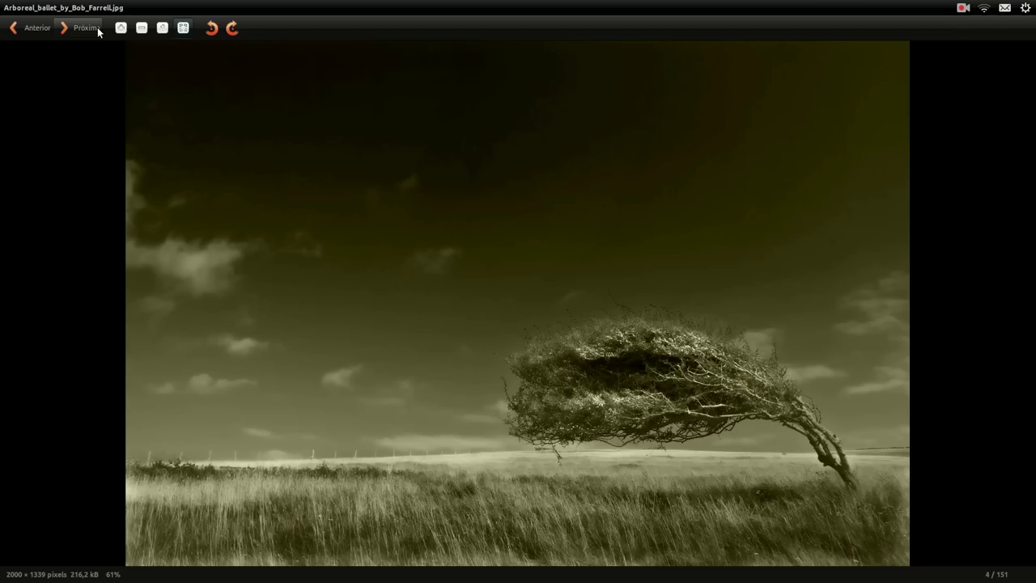
pyautogui.click(97, 30)
pyautogui.click(97, 30)
pyautogui.click(97, 30)
pyautogui.click(97, 29)
pyautogui.click(98, 30)
pyautogui.click(97, 29)
pyautogui.click(98, 28)
pyautogui.click(98, 29)
pyautogui.click(97, 28)
pyautogui.click(97, 28)
pyautogui.click(97, 28)
pyautogui.click(97, 28)
pyautogui.click(97, 29)
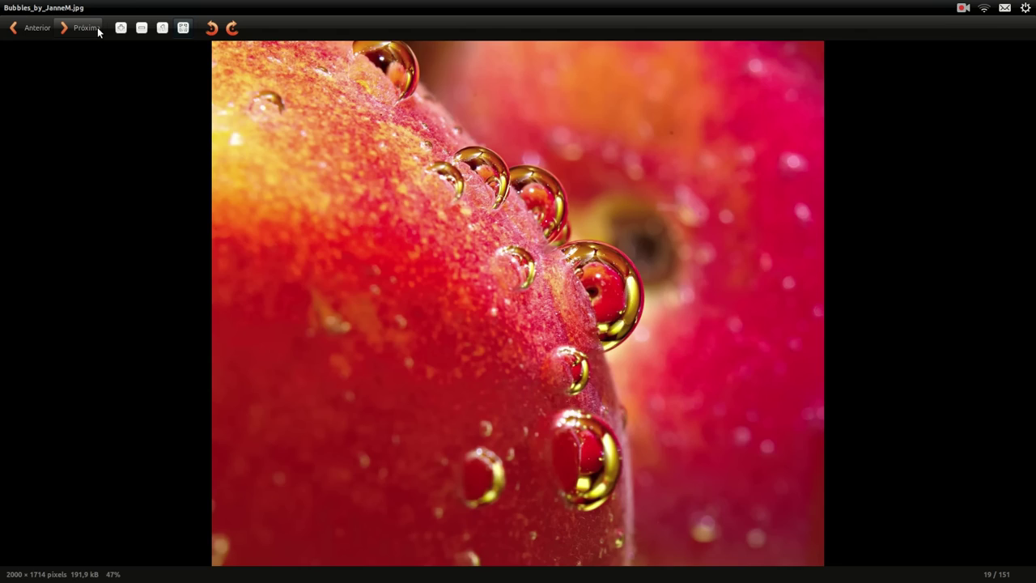
pyautogui.click(97, 29)
pyautogui.click(97, 28)
pyautogui.click(97, 29)
pyautogui.click(97, 28)
pyautogui.click(97, 28)
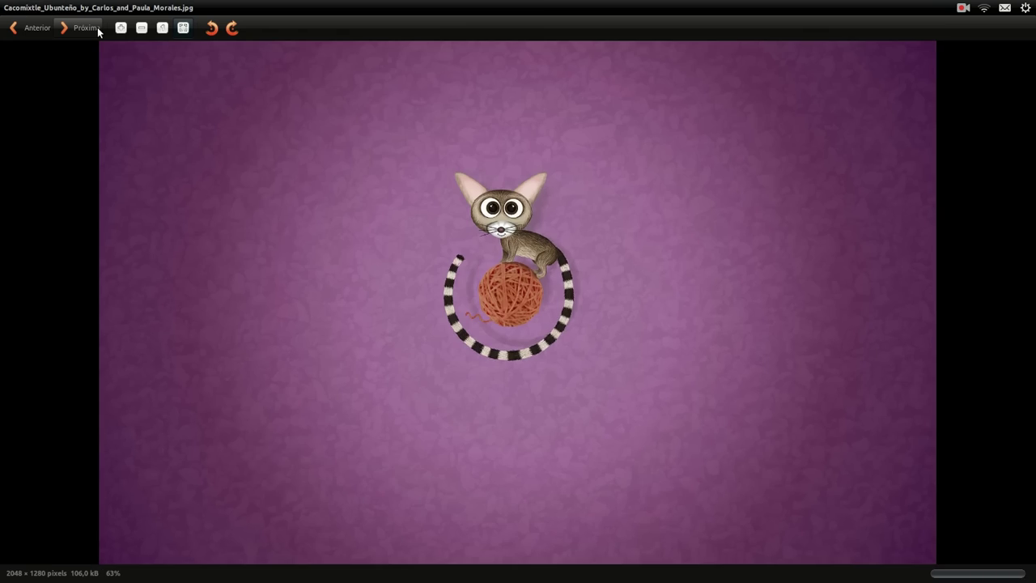
pyautogui.click(97, 28)
pyautogui.click(97, 28)
pyautogui.click(97, 29)
pyautogui.click(97, 29)
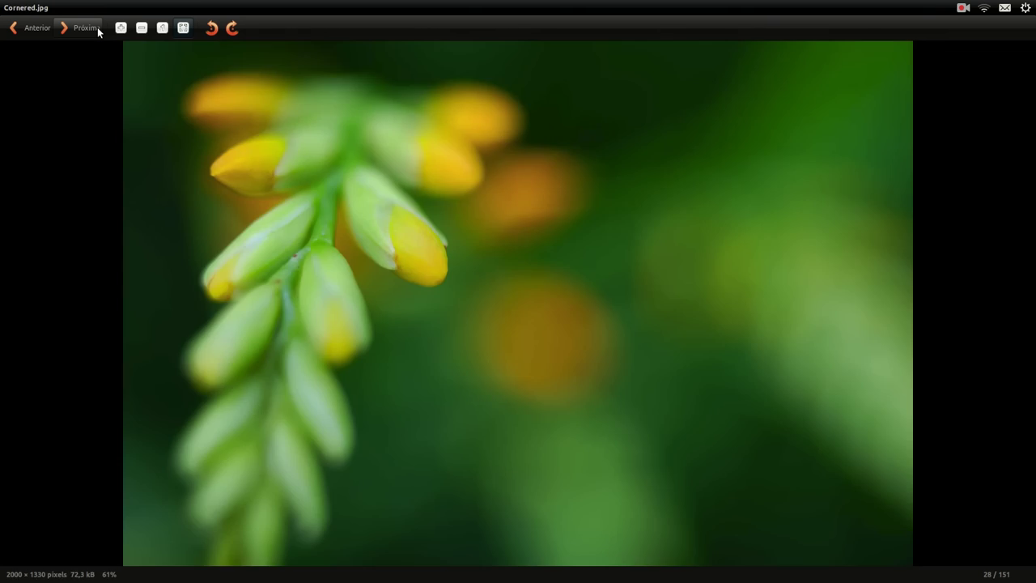
pyautogui.click(97, 28)
pyautogui.click(97, 29)
pyautogui.click(97, 28)
pyautogui.click(97, 29)
pyautogui.click(97, 29)
pyautogui.click(97, 28)
pyautogui.click(98, 28)
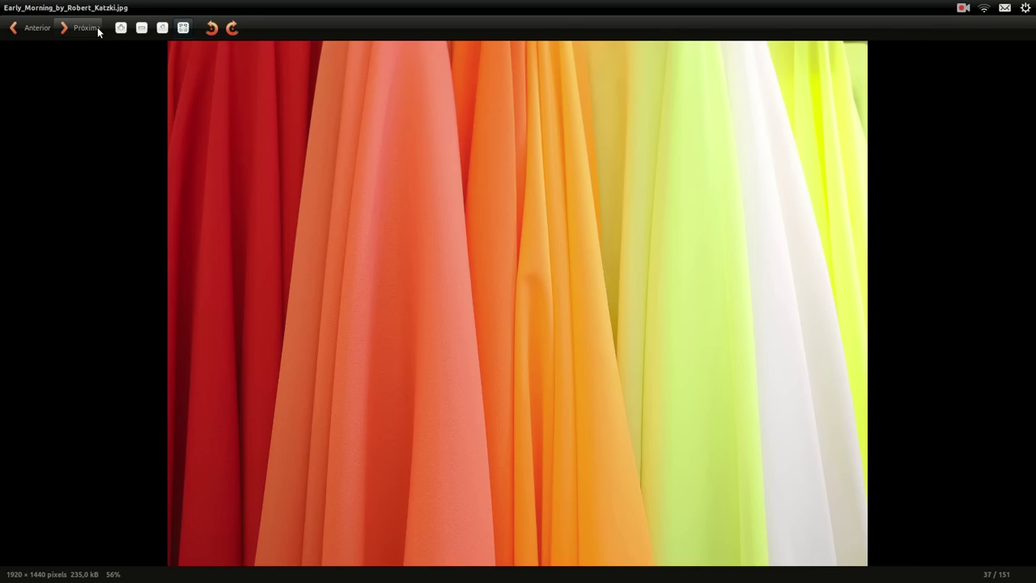
pyautogui.click(97, 29)
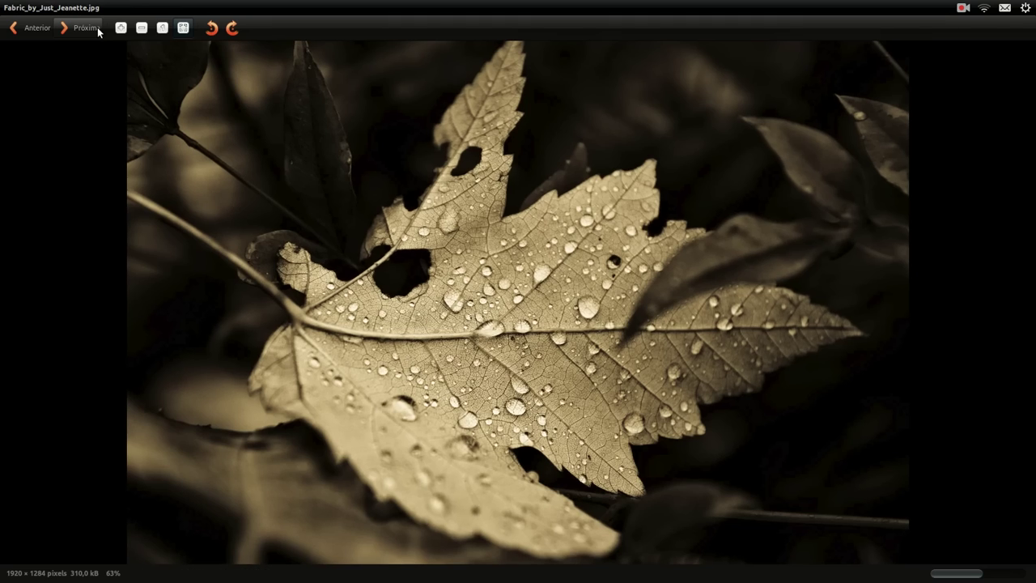
pyautogui.click(97, 28)
pyautogui.click(97, 28)
pyautogui.click(98, 28)
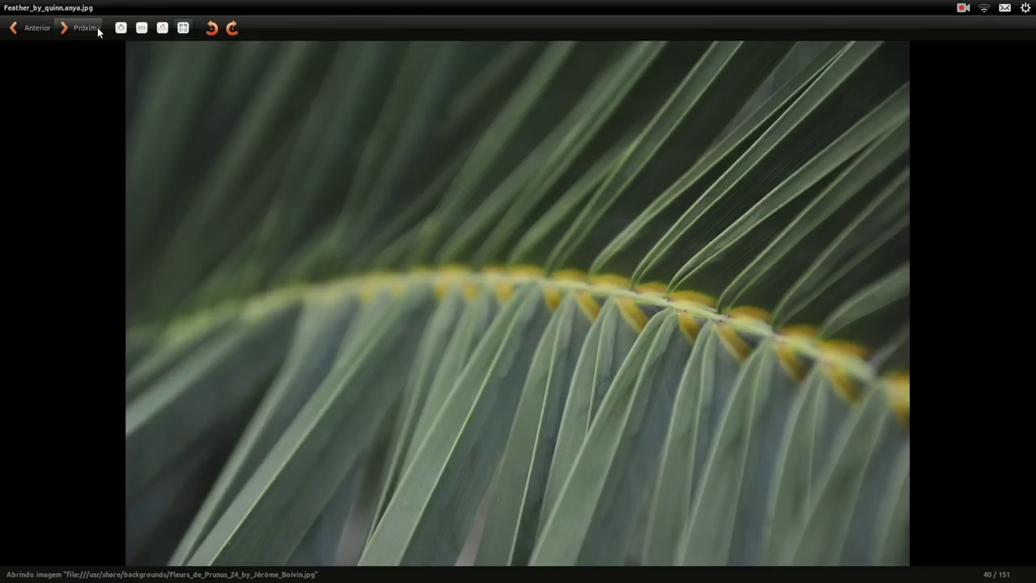
pyautogui.click(97, 29)
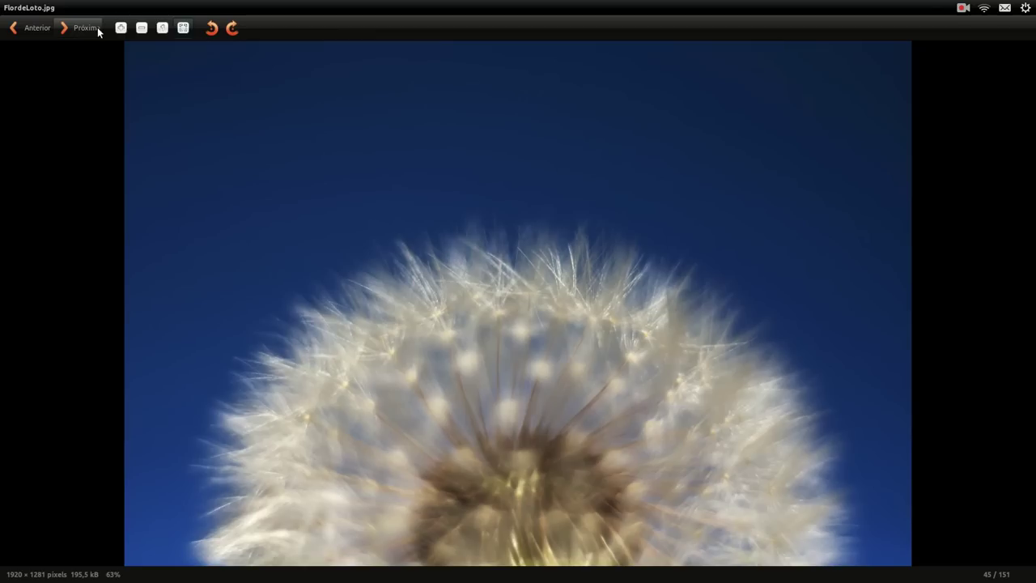
pyautogui.click(97, 28)
pyautogui.click(97, 28)
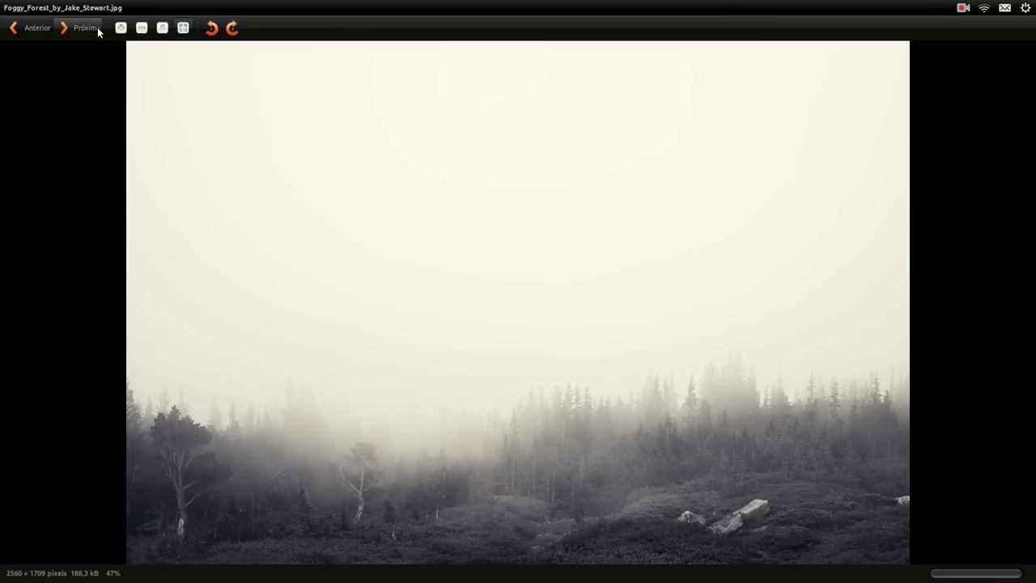
pyautogui.click(97, 27)
pyautogui.click(97, 27)
pyautogui.click(97, 26)
pyautogui.click(97, 27)
pyautogui.click(97, 27)
pyautogui.click(97, 27)
pyautogui.click(97, 28)
pyautogui.click(97, 27)
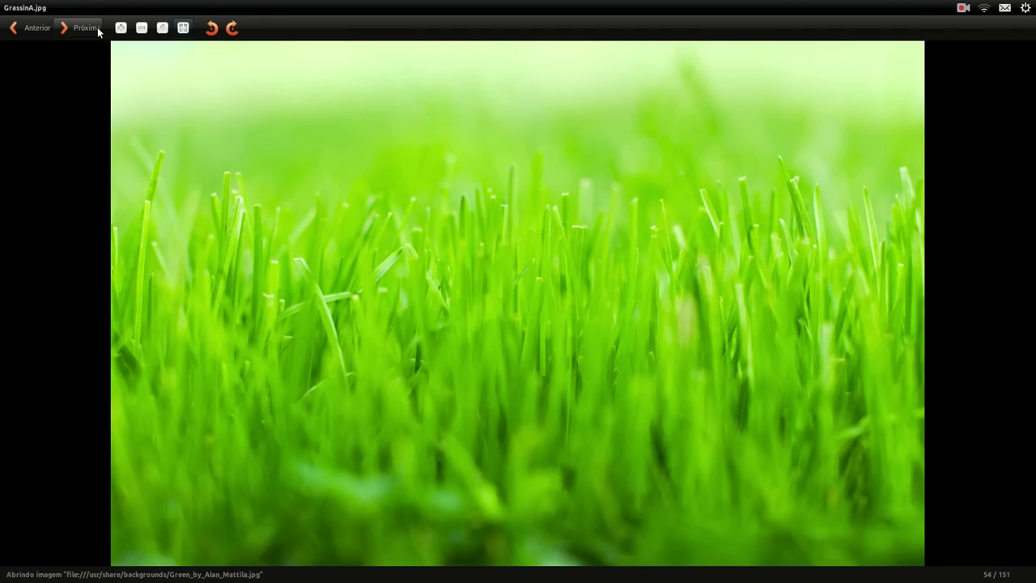
pyautogui.click(97, 26)
pyautogui.click(97, 27)
pyautogui.click(97, 27)
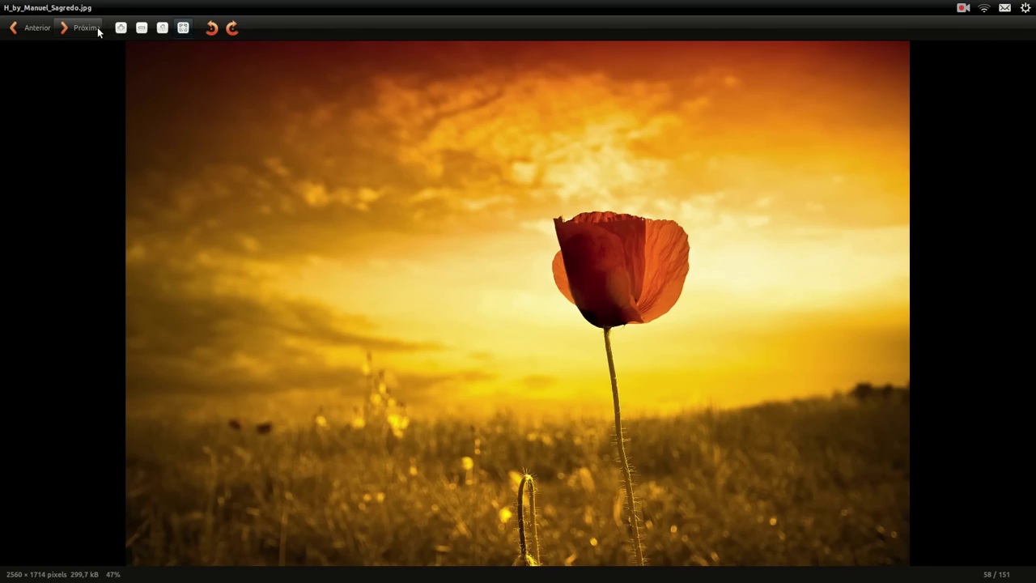
pyautogui.click(97, 27)
pyautogui.click(97, 27)
pyautogui.click(97, 28)
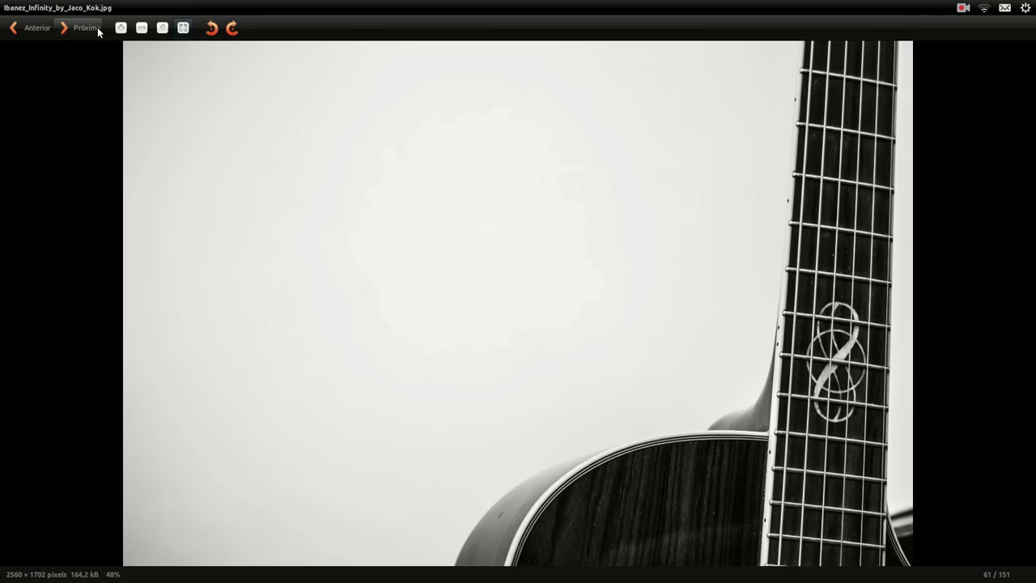
pyautogui.click(97, 27)
pyautogui.click(97, 28)
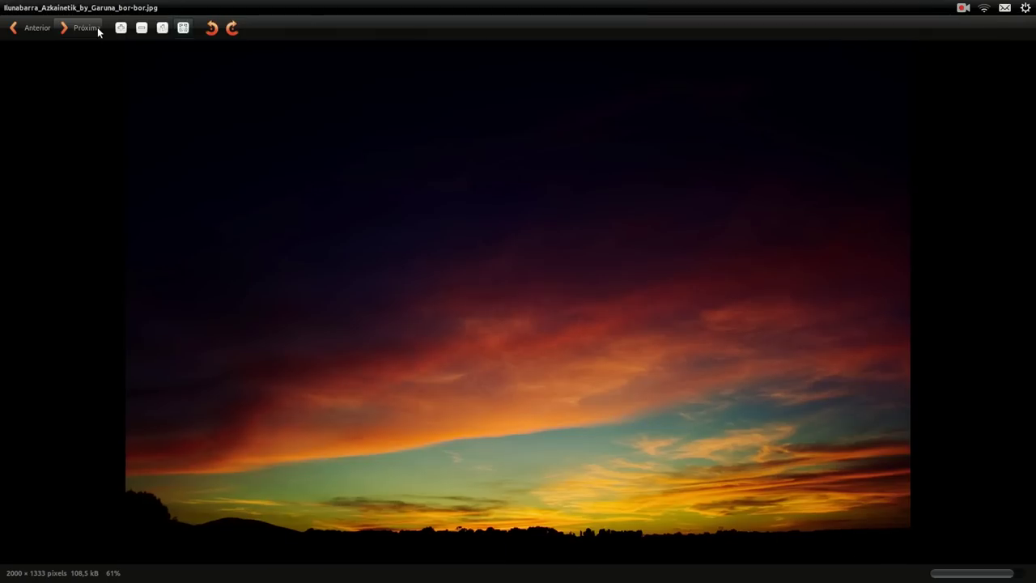
pyautogui.click(97, 26)
pyautogui.click(97, 27)
pyautogui.click(98, 27)
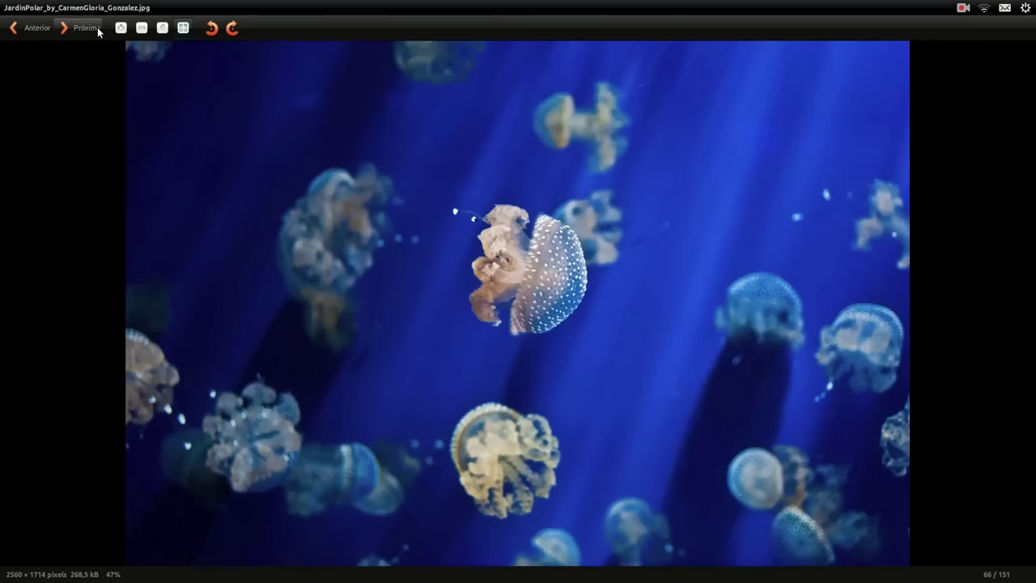
pyautogui.click(97, 27)
pyautogui.click(98, 27)
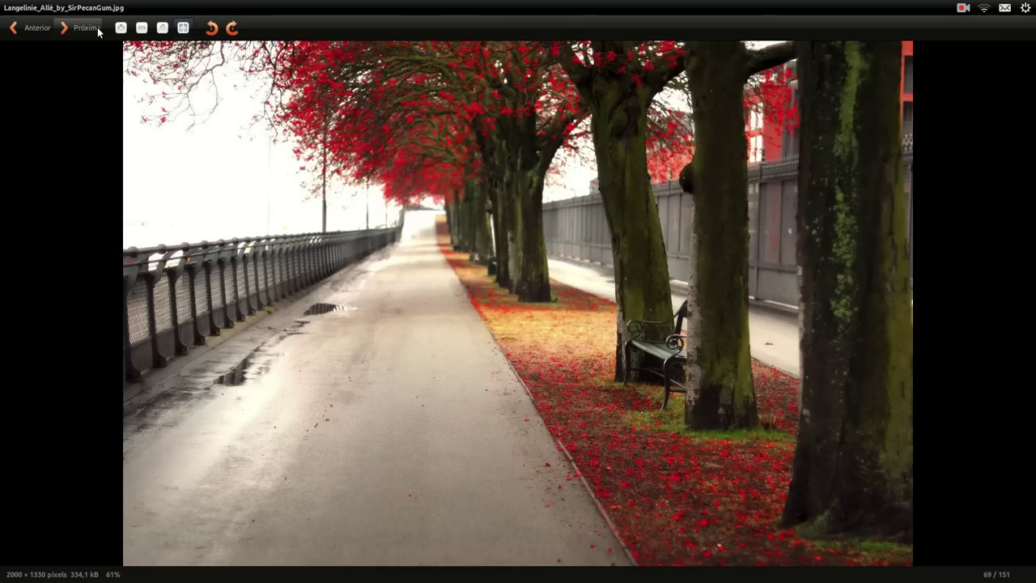
pyautogui.click(97, 27)
pyautogui.click(97, 27)
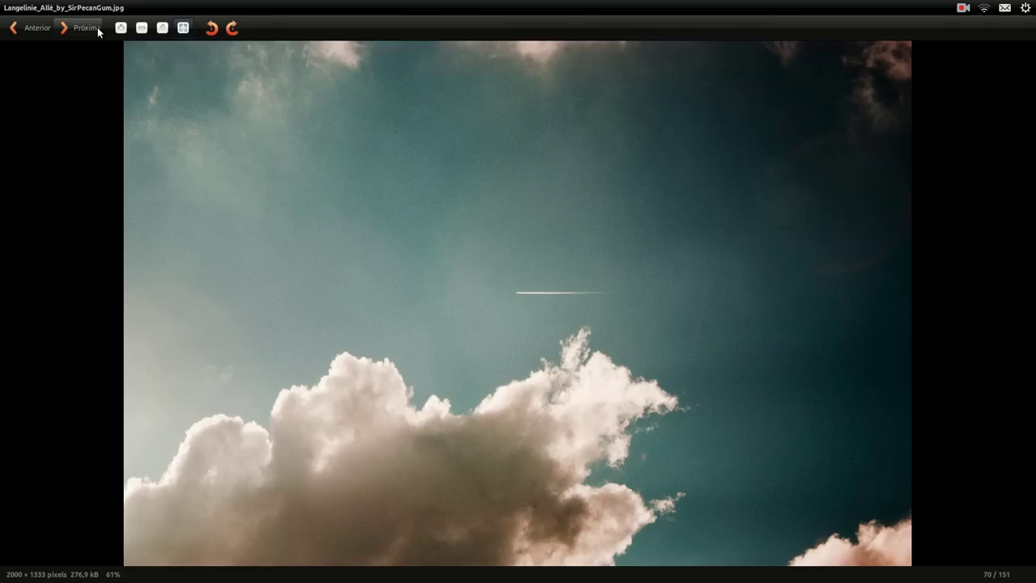
pyautogui.click(97, 28)
pyautogui.click(97, 27)
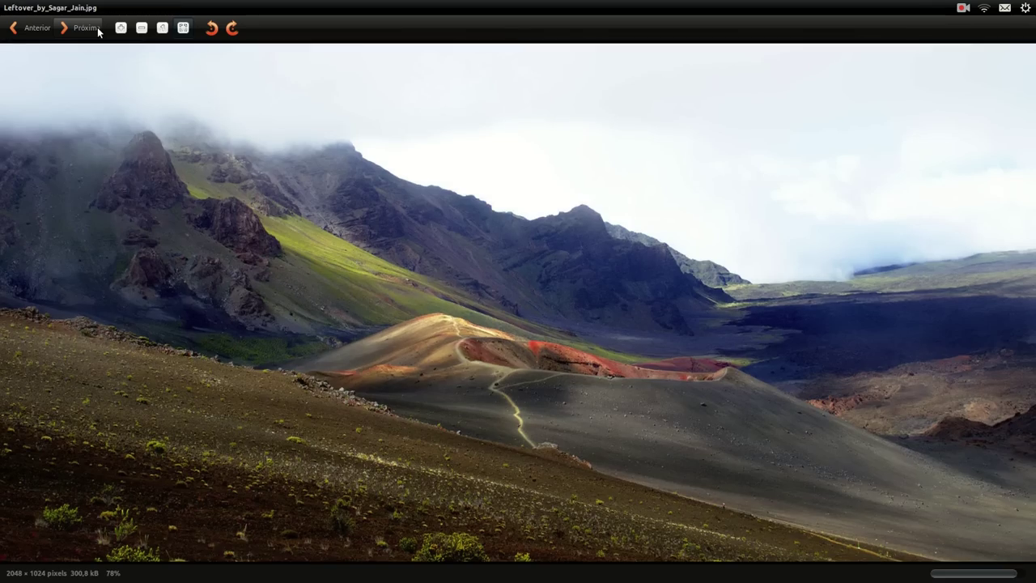
pyautogui.click(98, 30)
pyautogui.click(97, 31)
pyautogui.click(97, 31)
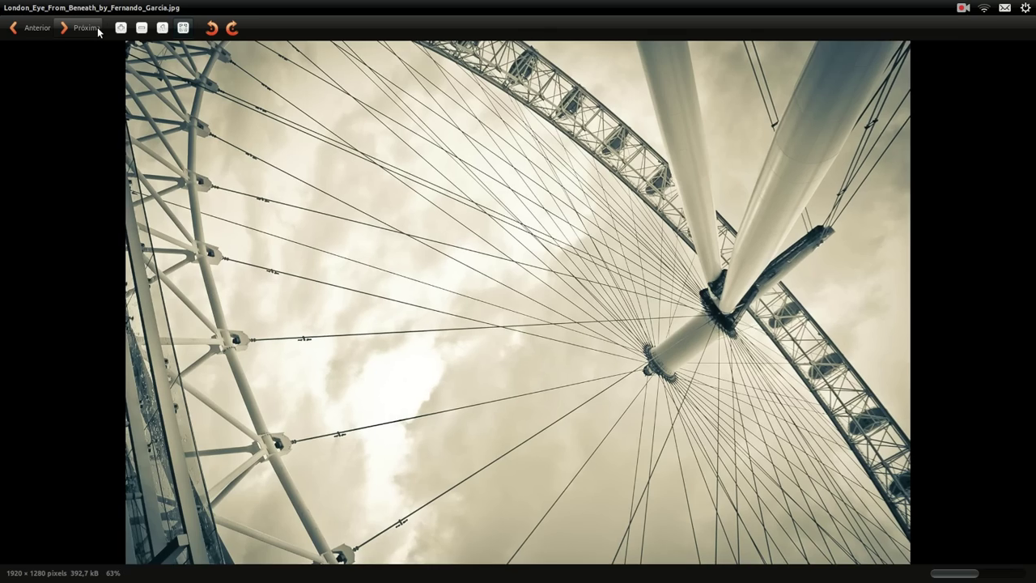
pyautogui.click(98, 31)
pyautogui.click(98, 31)
pyautogui.click(97, 30)
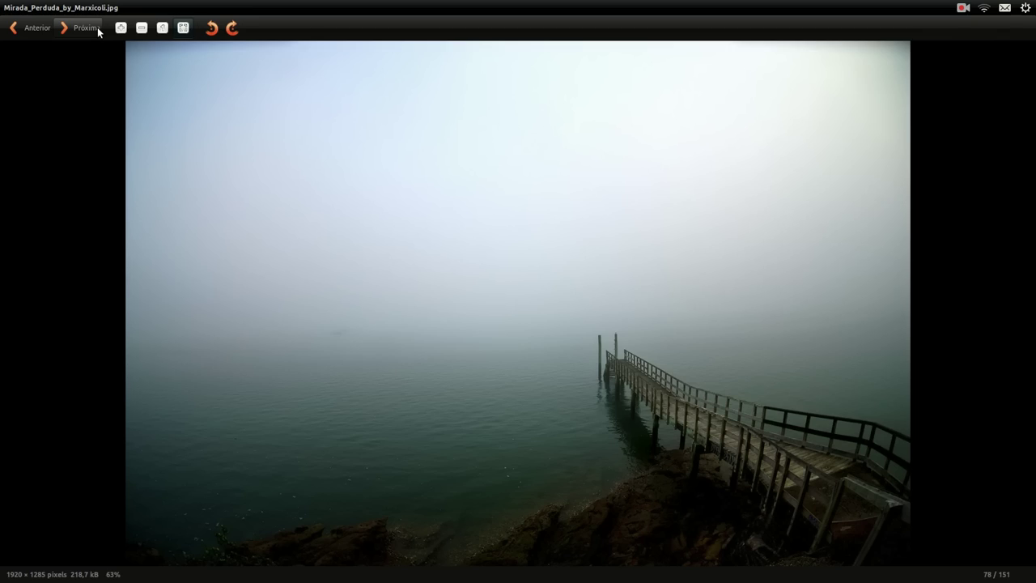
pyautogui.click(98, 31)
pyautogui.click(98, 30)
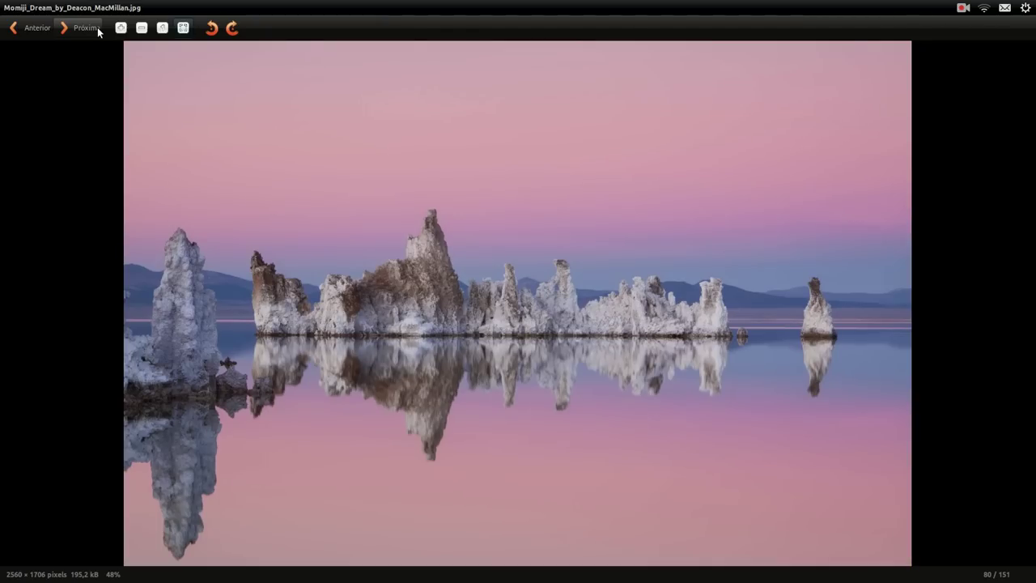
pyautogui.click(97, 31)
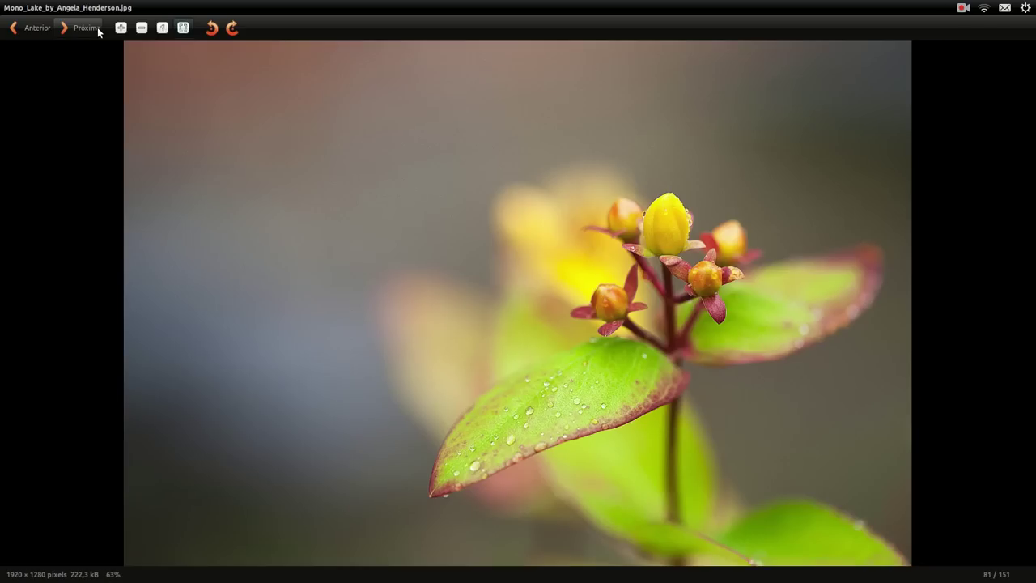
pyautogui.click(98, 31)
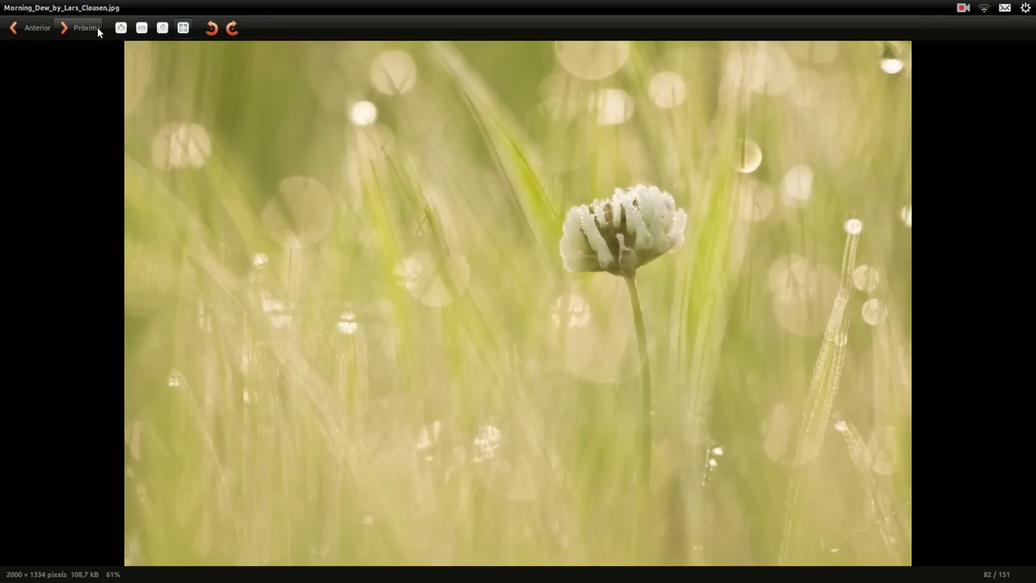